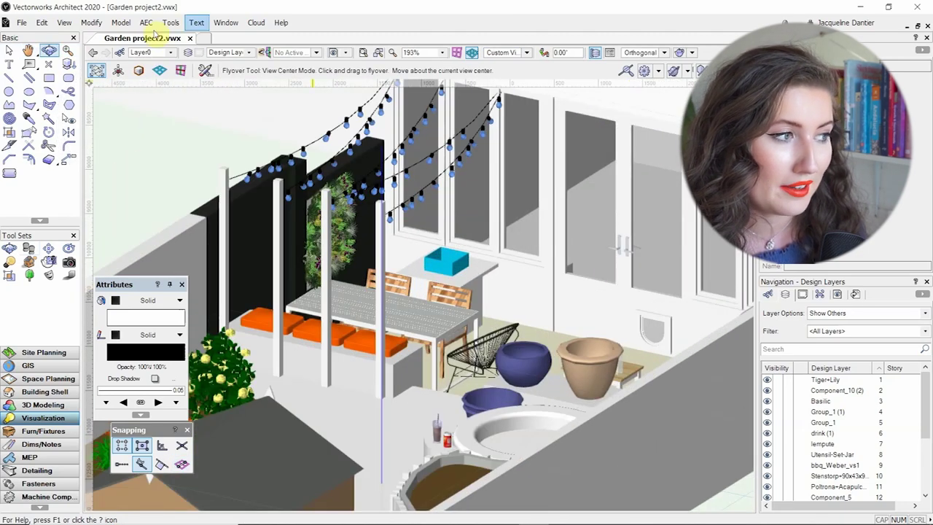
Step: Export all visible objects on all layers of the garden model as a Cinema 4D file named Garden project3
{"action": "left_click", "coordinate": [22, 23]}
{"action": "mouse_move", "coordinate": [126, 352]}
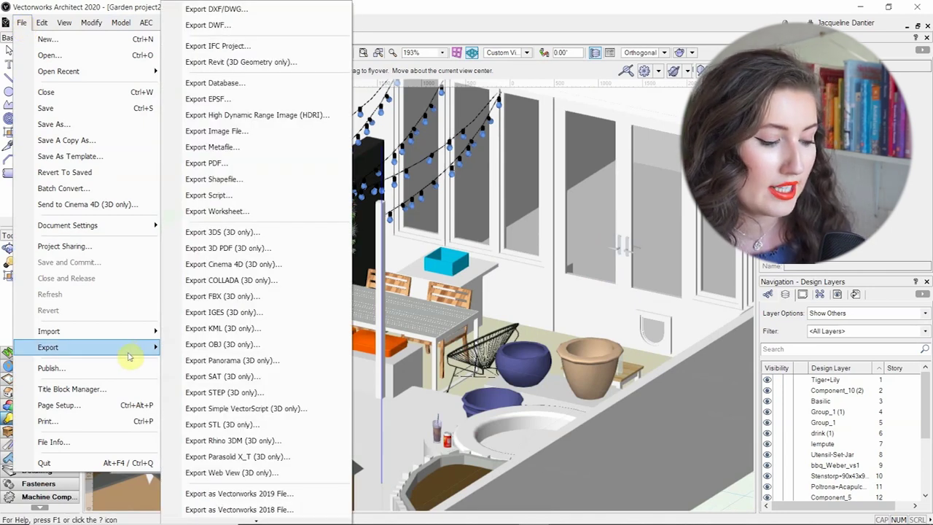
{"action": "left_click", "coordinate": [232, 264]}
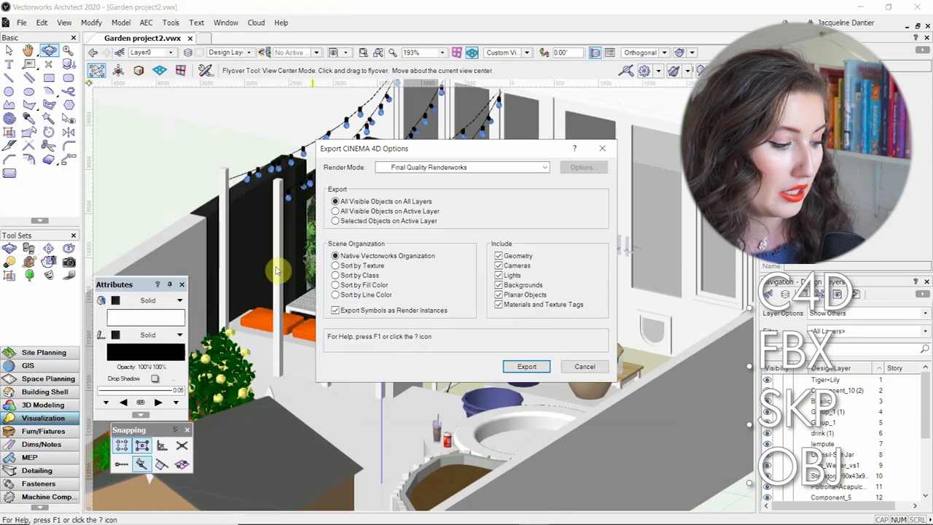
{"action": "left_click", "coordinate": [528, 367]}
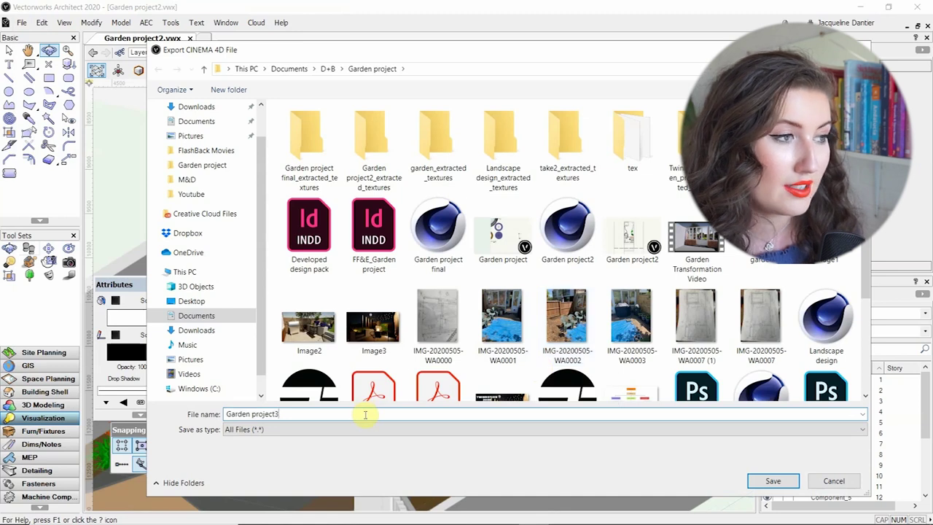
{"action": "left_click", "coordinate": [772, 480]}
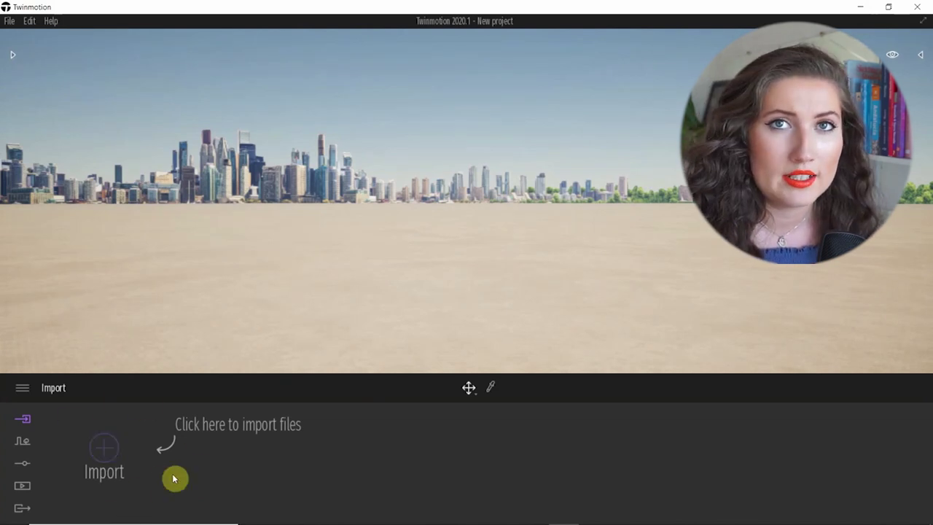
Step: Switch to Twinmotion and choose the Garden project2 file in the D+B Garden project folder for geometry import
{"action": "left_click", "coordinate": [104, 455]}
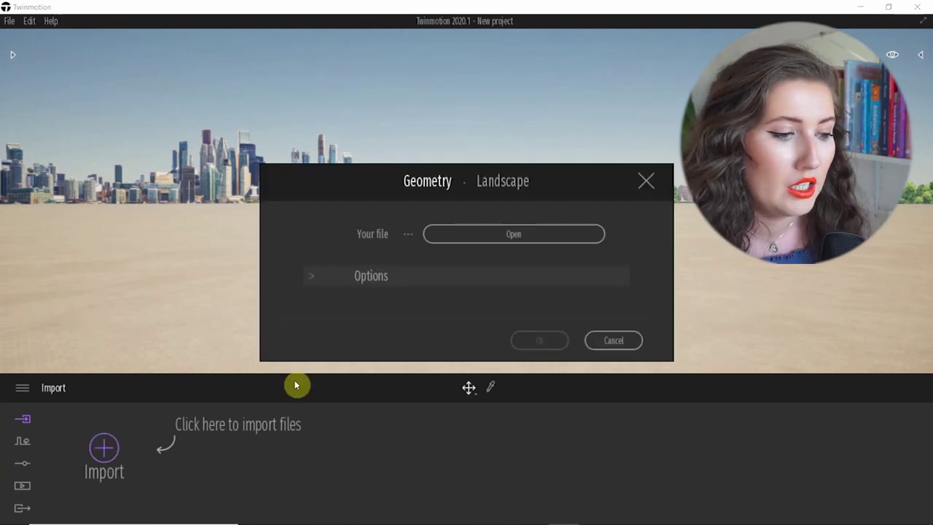
{"action": "left_click", "coordinate": [468, 242]}
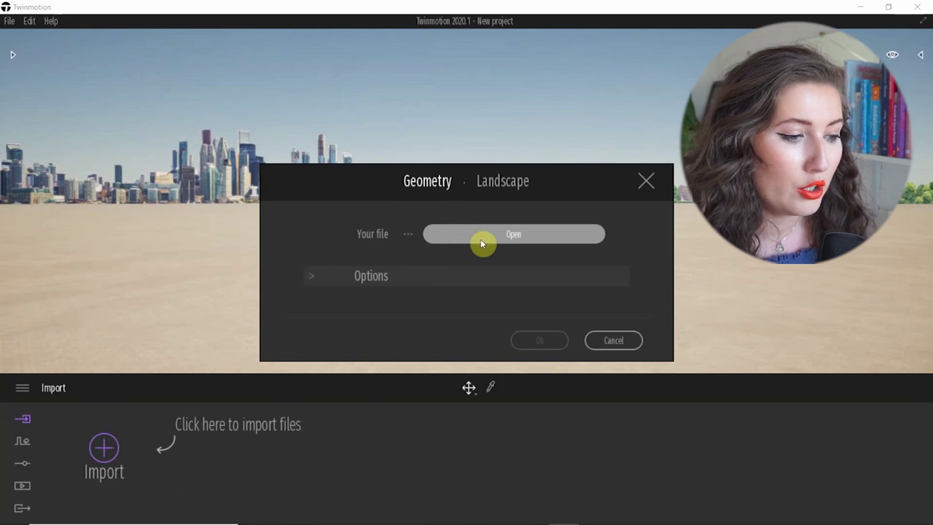
{"action": "left_click", "coordinate": [478, 235]}
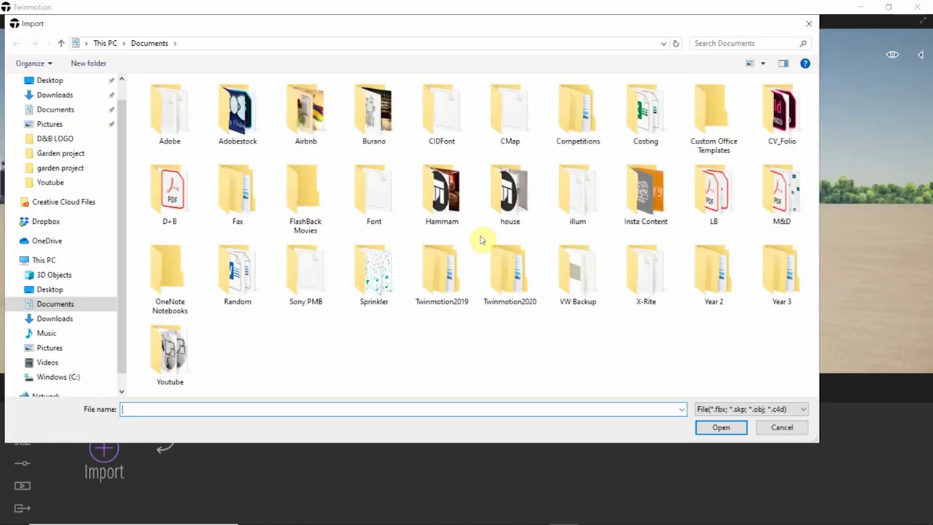
{"action": "double_click", "coordinate": [169, 189]}
{"action": "scroll", "coordinate": [662, 264], "scroll_direction": "down", "scroll_amount": 5}
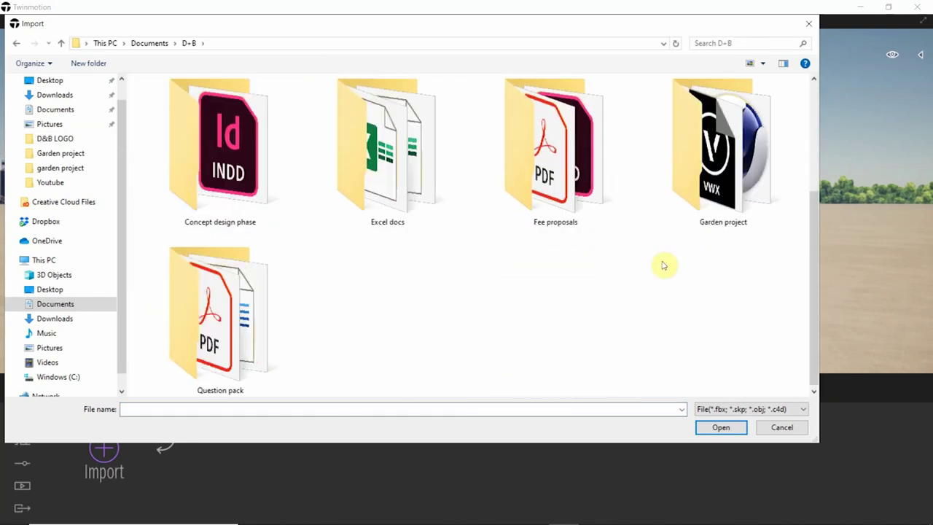
{"action": "double_click", "coordinate": [708, 153]}
{"action": "left_click", "coordinate": [316, 129]}
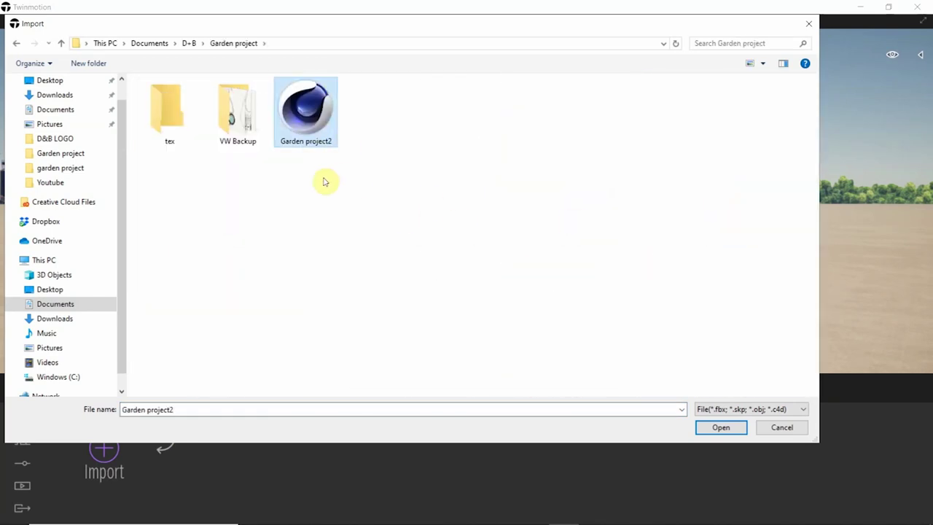
{"action": "left_click", "coordinate": [720, 430]}
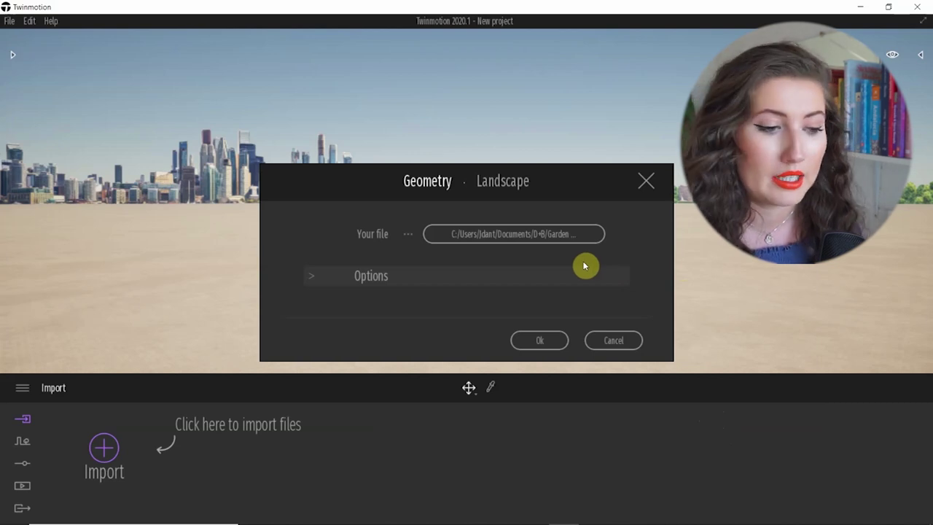
Step: Set the geometry's collapse option to Collapse by material and import the file
{"action": "left_click", "coordinate": [318, 278]}
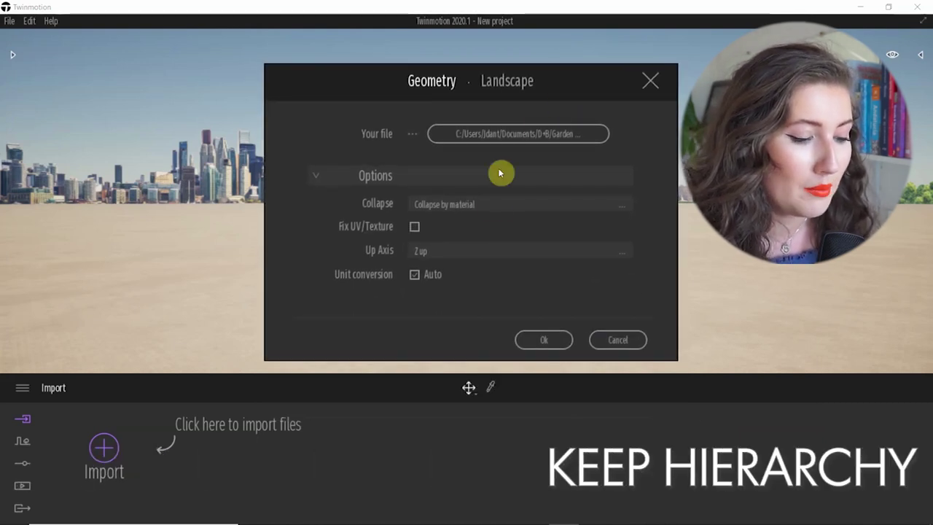
{"action": "left_click", "coordinate": [621, 211]}
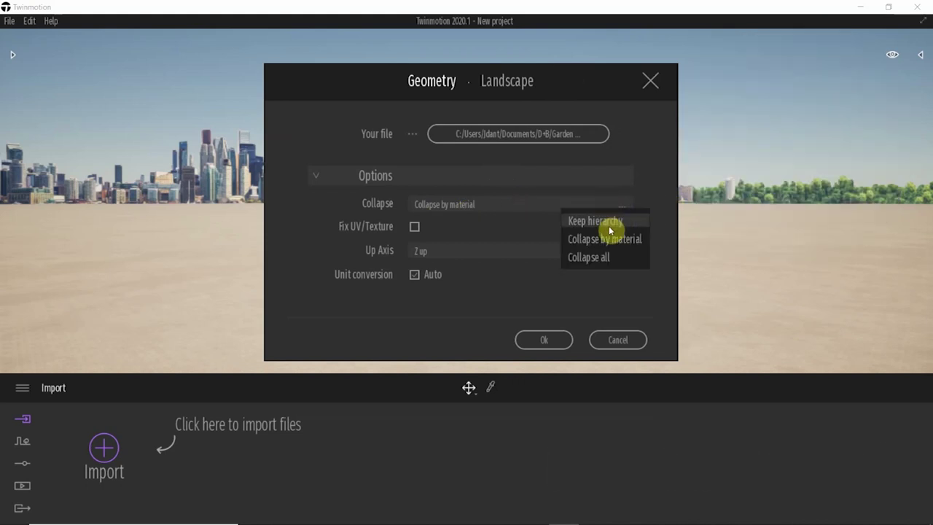
{"action": "left_click", "coordinate": [611, 230]}
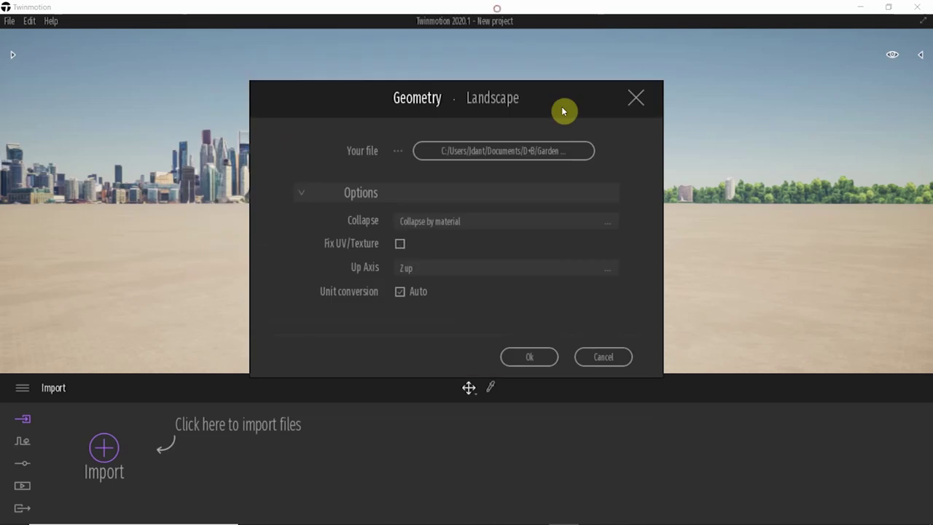
{"action": "left_click", "coordinate": [531, 358]}
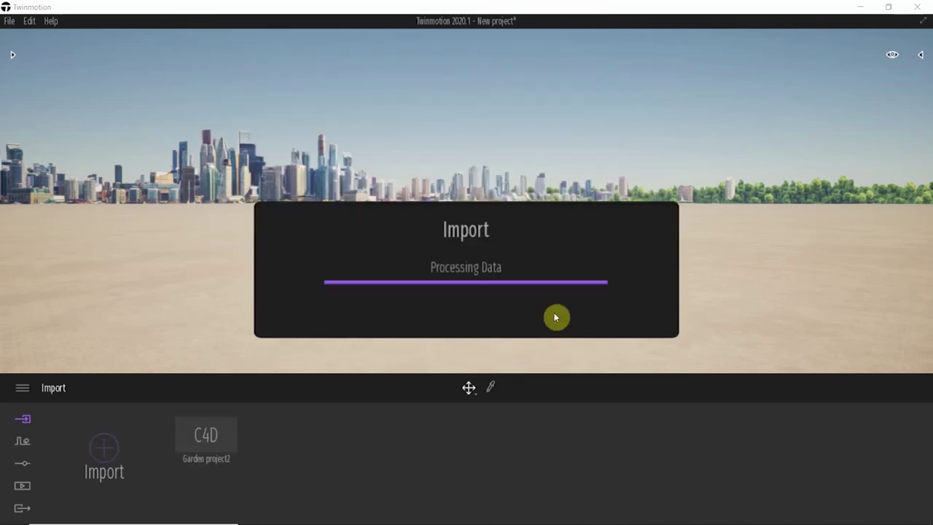
Step: Set the day time of the scene's location to 12:14
{"action": "key", "text": "q"}
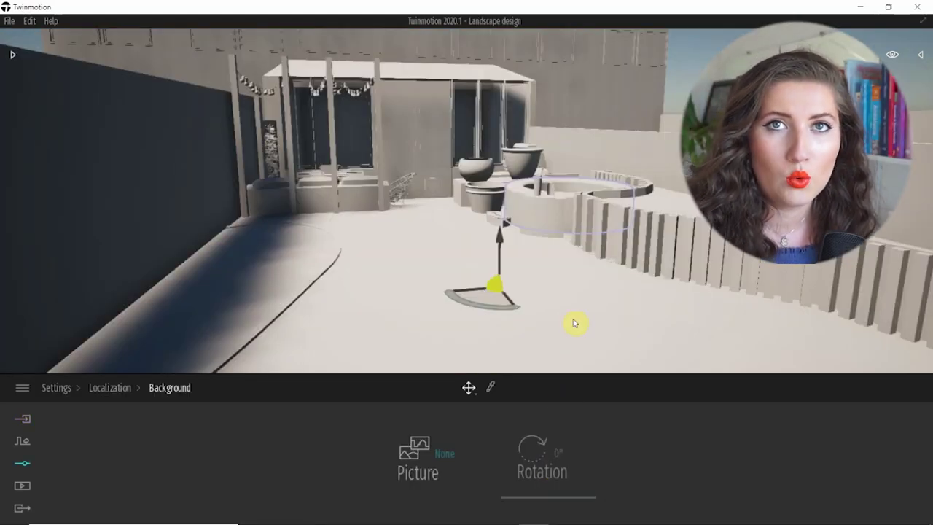
{"action": "left_click", "coordinate": [24, 444]}
{"action": "left_click", "coordinate": [27, 463]}
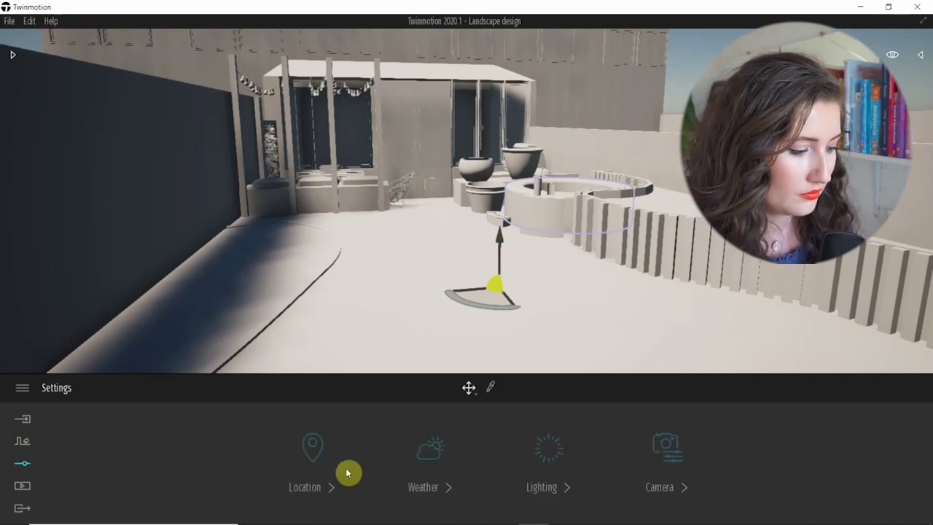
{"action": "left_click", "coordinate": [302, 460]}
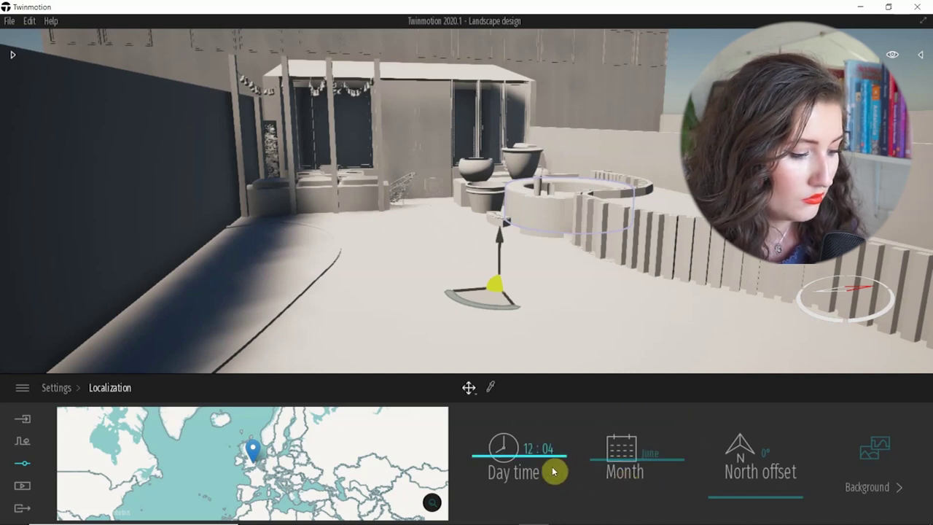
{"action": "mouse_move", "coordinate": [506, 450]}
{"action": "left_mouse_down"}
{"action": "mouse_move", "coordinate": [503, 438]}
{"action": "mouse_move", "coordinate": [520, 462]}
{"action": "mouse_move", "coordinate": [524, 500]}
{"action": "mouse_move", "coordinate": [509, 458]}
{"action": "mouse_move", "coordinate": [519, 459]}
{"action": "left_mouse_up"}
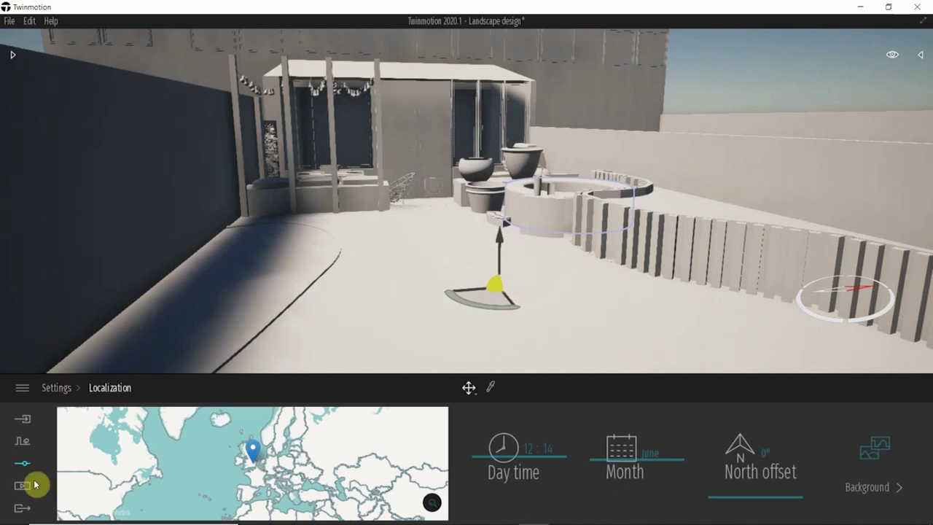
Step: Set the scene's weather to full sun and its season to summer
{"action": "left_click", "coordinate": [25, 444]}
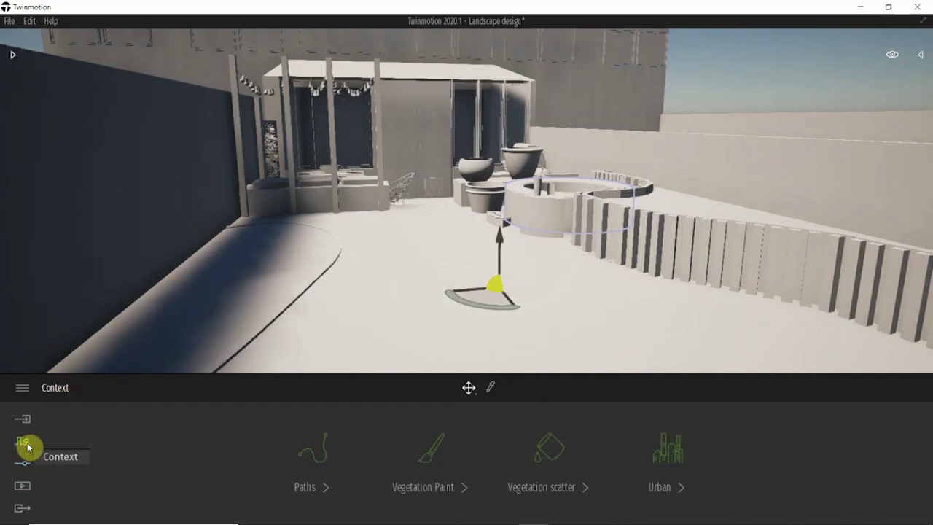
{"action": "left_click", "coordinate": [25, 466]}
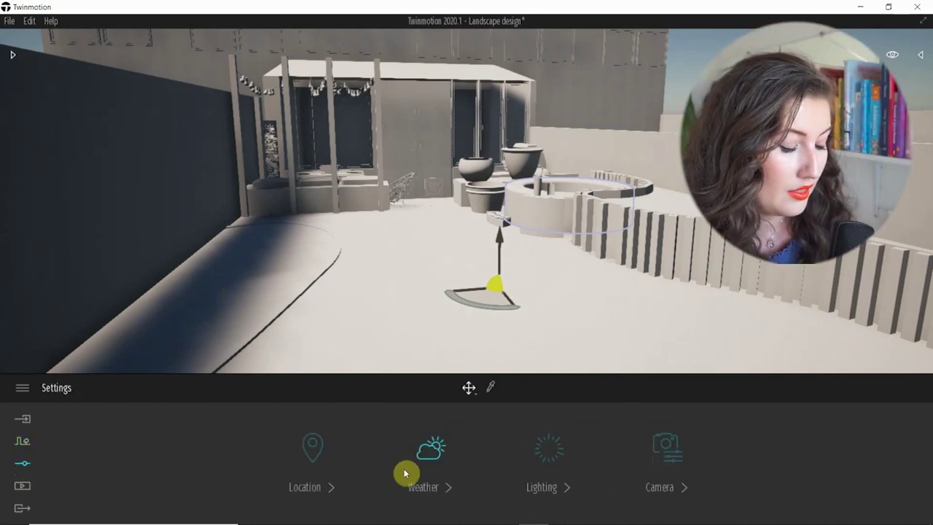
{"action": "left_click", "coordinate": [448, 452]}
{"action": "mouse_move", "coordinate": [77, 462]}
{"action": "left_mouse_down"}
{"action": "mouse_move", "coordinate": [108, 452]}
{"action": "mouse_move", "coordinate": [302, 464]}
{"action": "mouse_move", "coordinate": [75, 462]}
{"action": "left_mouse_up"}
{"action": "left_click_drag", "start_coordinate": [406, 444], "coordinate": [666, 464]}
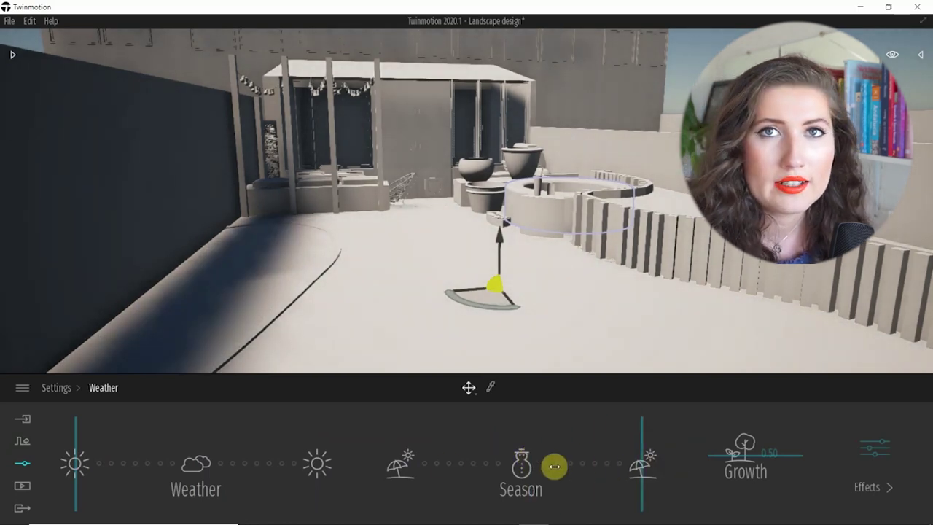
{"action": "left_click_drag", "start_coordinate": [554, 466], "coordinate": [388, 467]}
Step: Look through the tree models for vegetation painting and the available media output types
{"action": "left_click", "coordinate": [24, 441]}
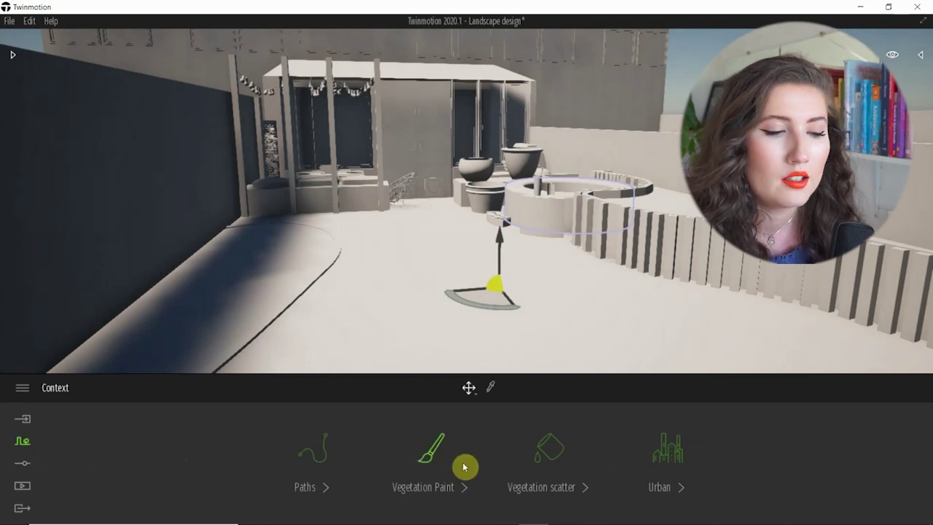
{"action": "left_click", "coordinate": [406, 456]}
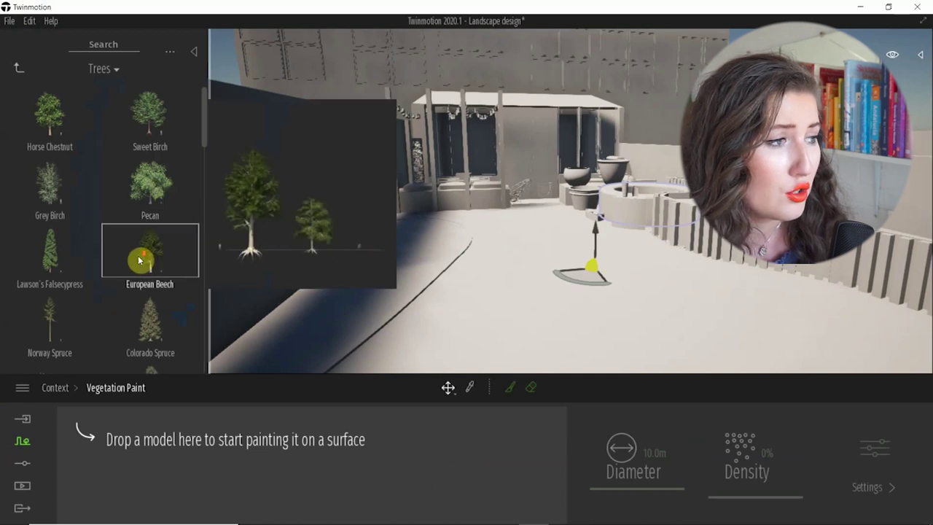
{"action": "scroll", "coordinate": [142, 260], "scroll_direction": "down", "scroll_amount": 4}
{"action": "left_click", "coordinate": [19, 67]}
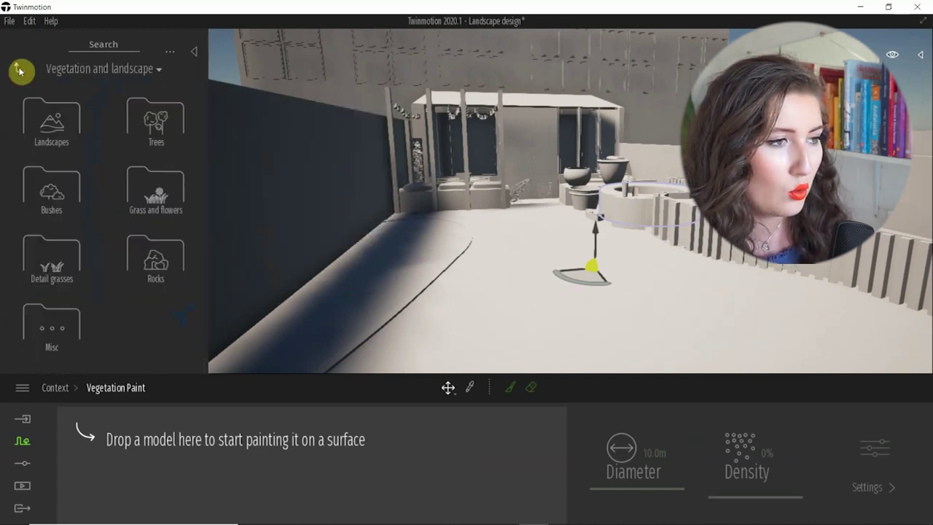
{"action": "left_click", "coordinate": [20, 69]}
{"action": "left_click", "coordinate": [195, 55]}
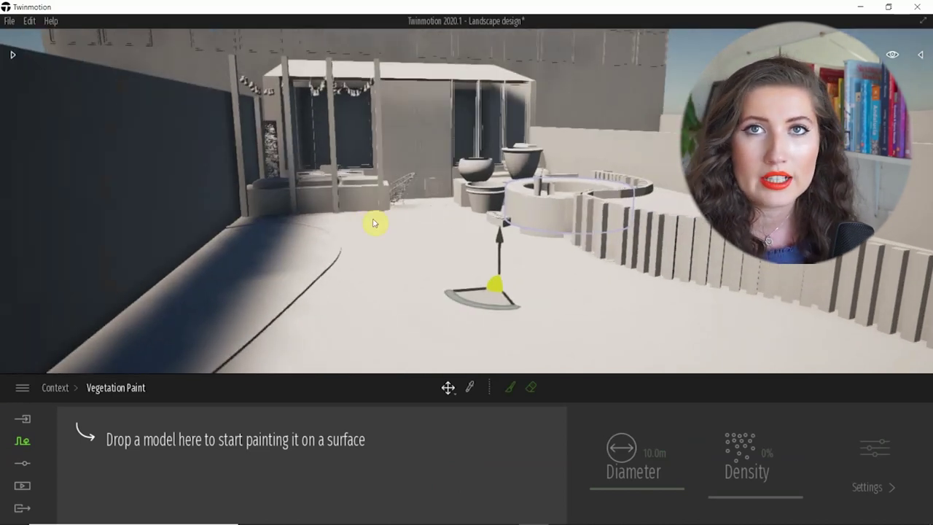
{"action": "left_click", "coordinate": [23, 486]}
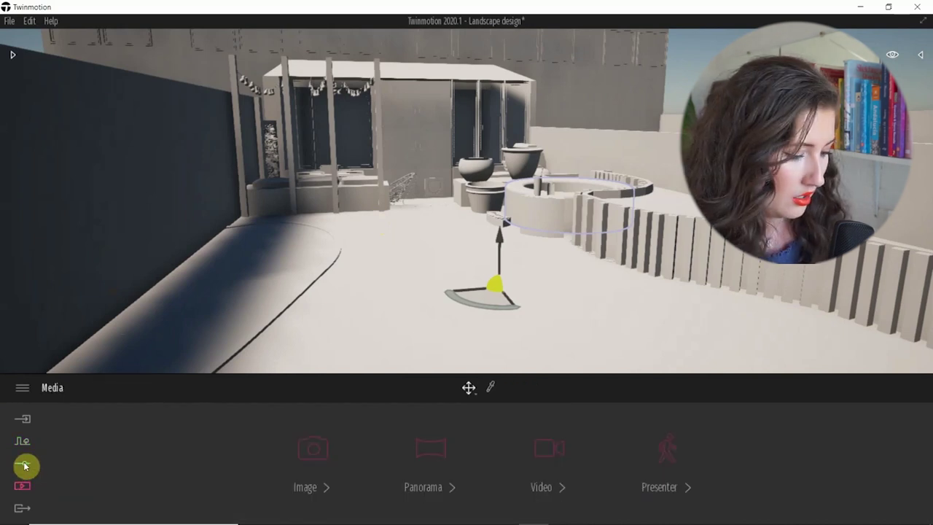
{"action": "left_click", "coordinate": [23, 387]}
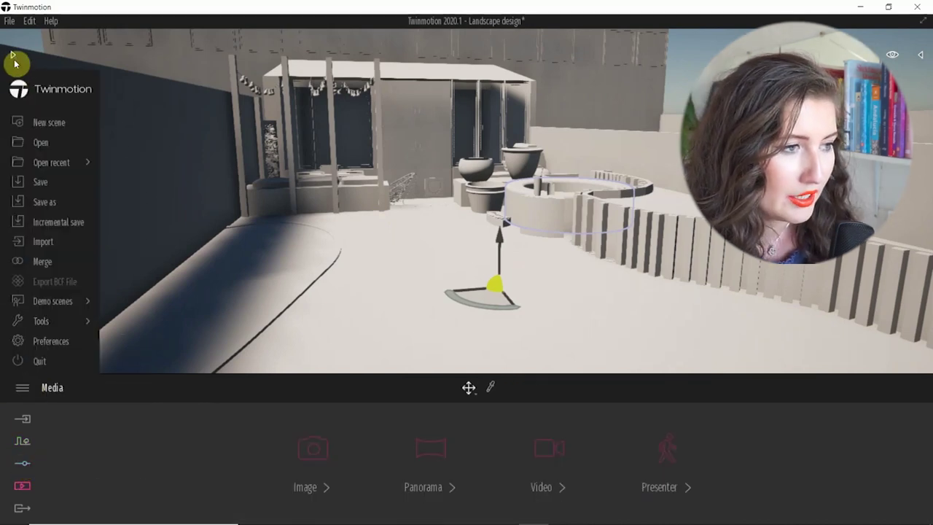
Step: Place an Apple Tree from the library's tree collection on the garden floor in front of the curved fence
{"action": "left_click", "coordinate": [15, 59]}
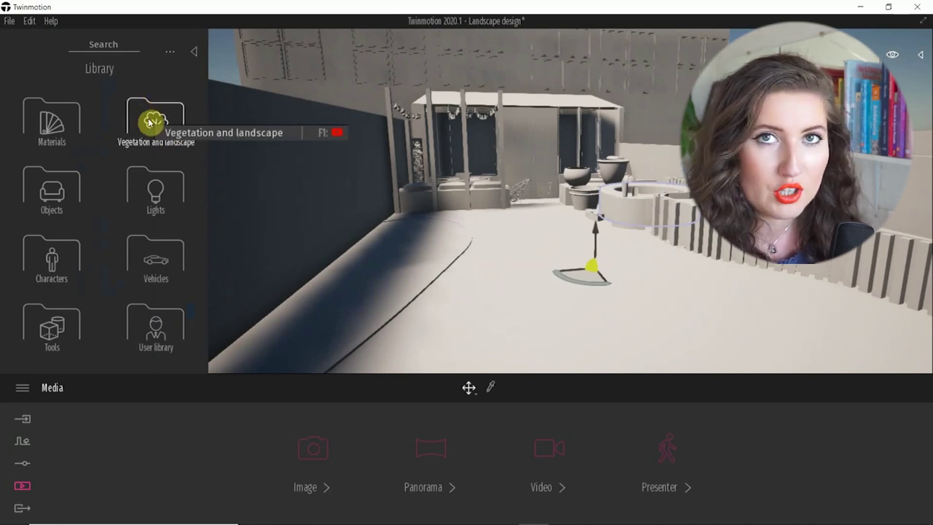
{"action": "left_click", "coordinate": [149, 122]}
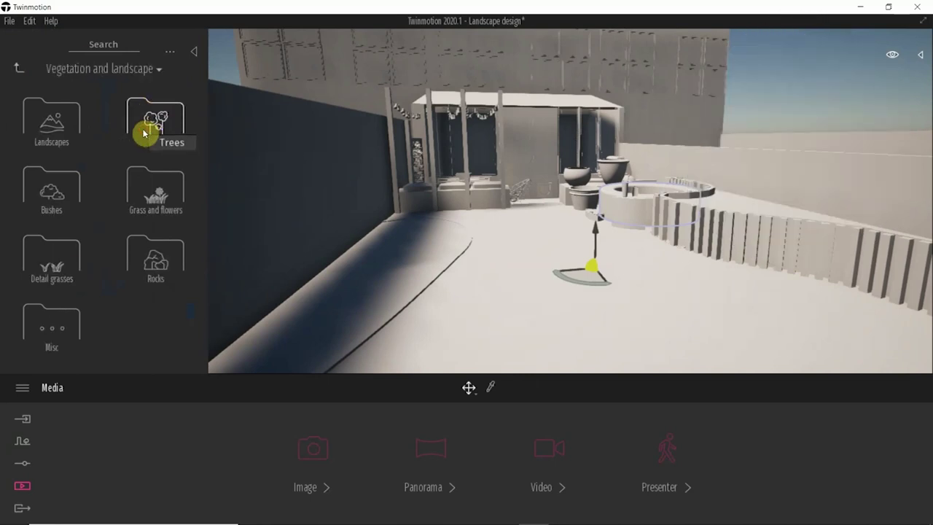
{"action": "left_click", "coordinate": [144, 133]}
{"action": "scroll", "coordinate": [152, 242], "scroll_direction": "down", "scroll_amount": 1}
{"action": "scroll", "coordinate": [150, 239], "scroll_direction": "down", "scroll_amount": 2}
{"action": "scroll", "coordinate": [150, 239], "scroll_direction": "down", "scroll_amount": 4}
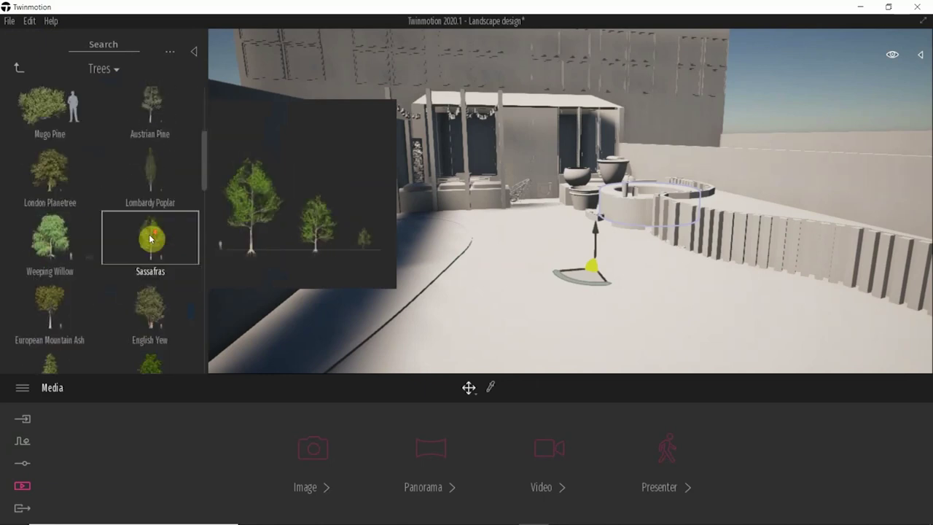
{"action": "scroll", "coordinate": [151, 237], "scroll_direction": "down", "scroll_amount": 1}
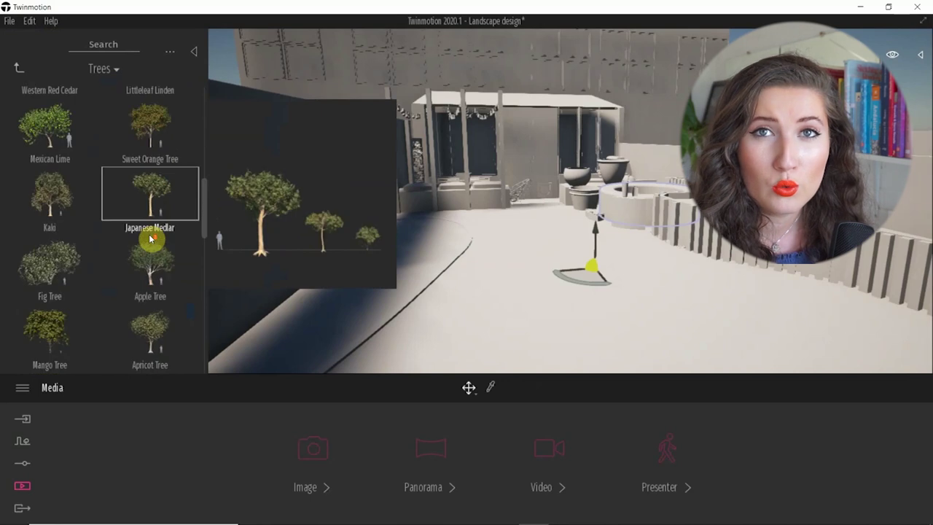
{"action": "left_click_drag", "start_coordinate": [167, 267], "coordinate": [410, 255]}
{"action": "left_click_drag", "start_coordinate": [606, 237], "coordinate": [631, 269]}
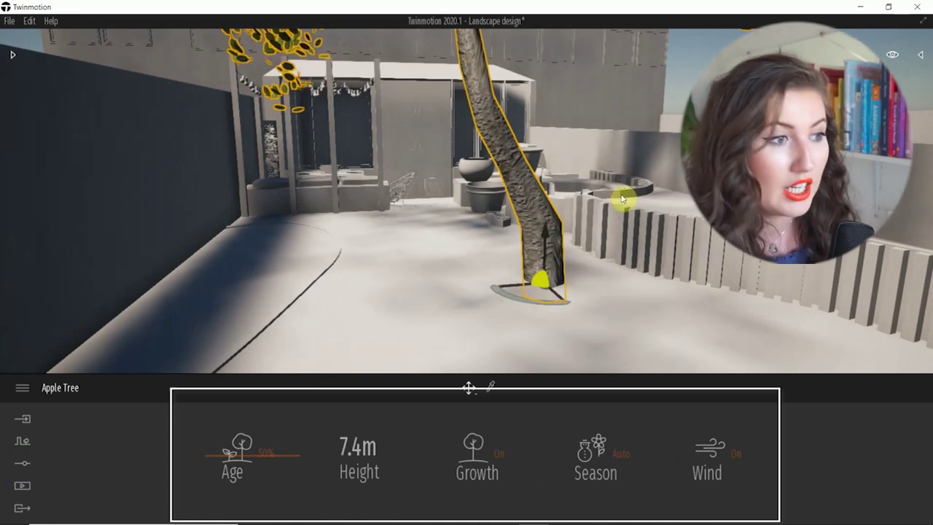
{"action": "scroll", "coordinate": [623, 199], "scroll_direction": "up", "scroll_amount": 3}
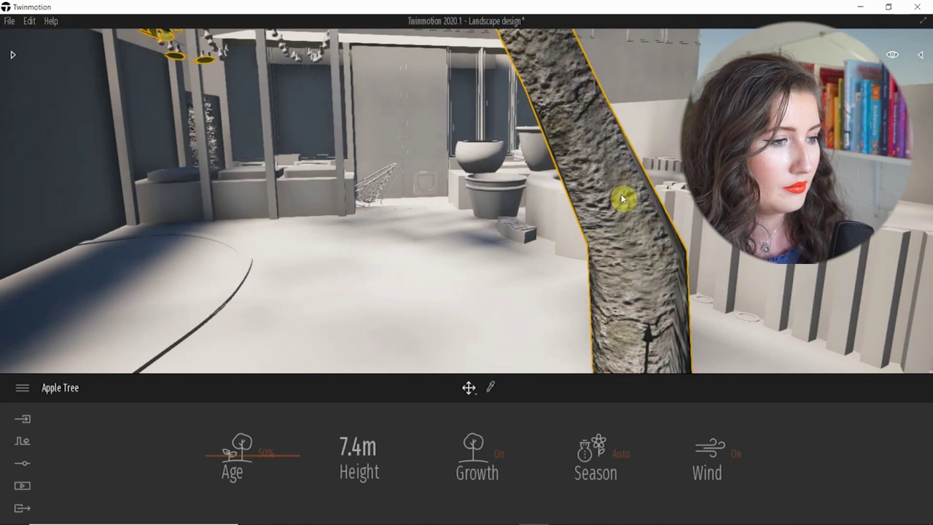
{"action": "key", "text": "a"}
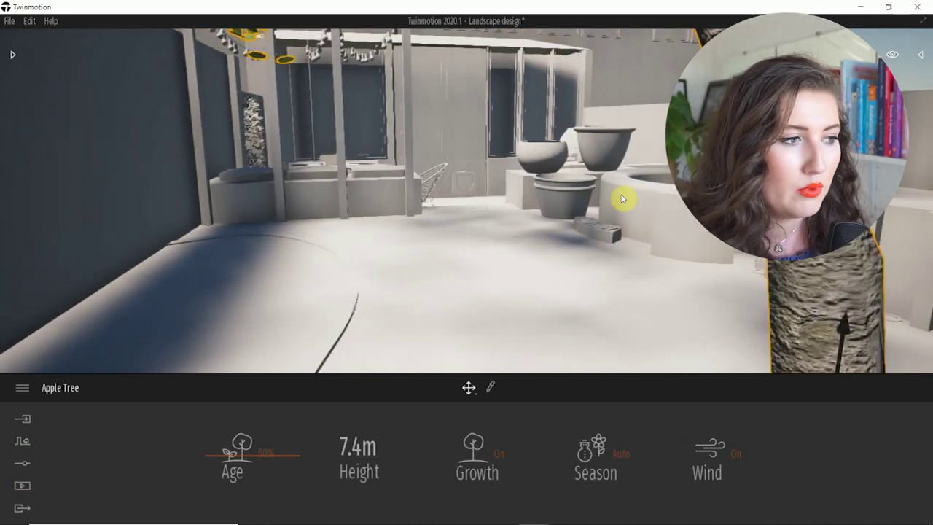
{"action": "scroll", "coordinate": [622, 198], "scroll_direction": "down", "scroll_amount": 4}
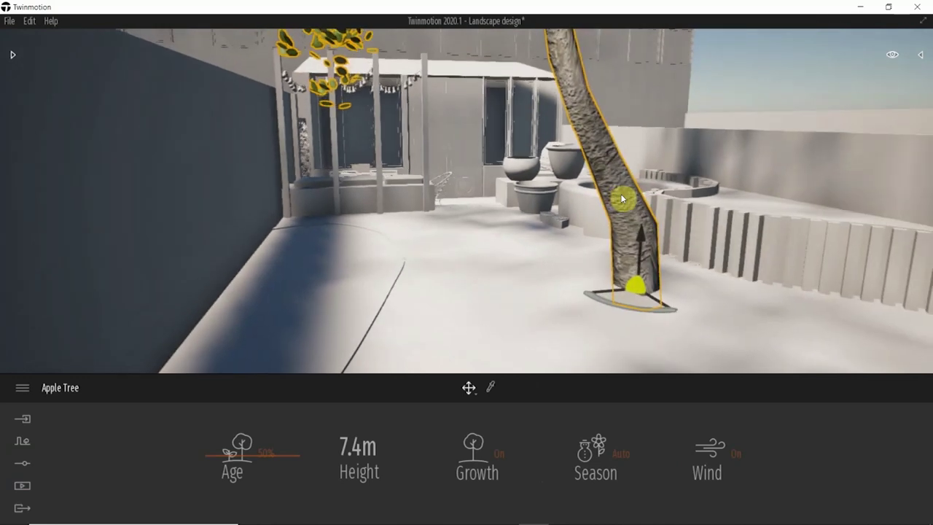
Step: Practise walking the camera forward, back, sideways, up and down around the Apple Tree to examine the garden
{"action": "key", "text": "q"}
{"action": "key", "text": "e"}
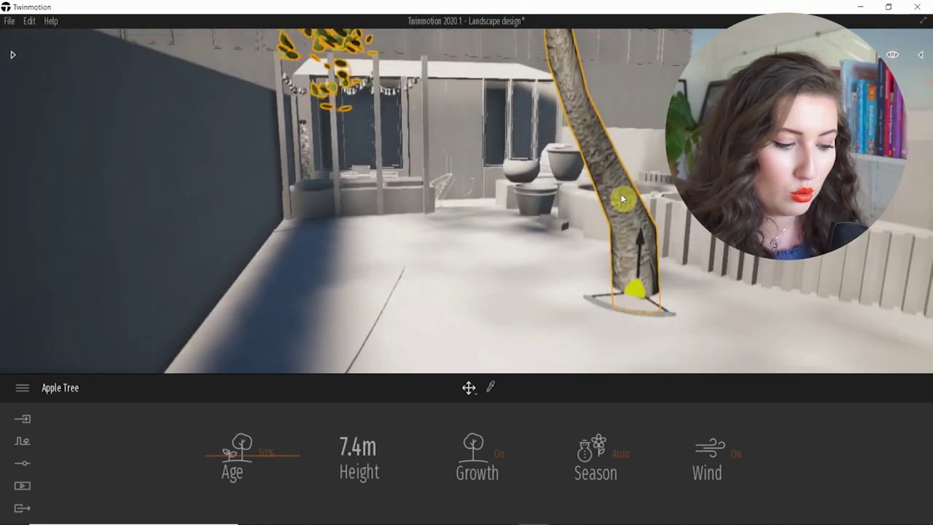
{"action": "key", "text": "w"}
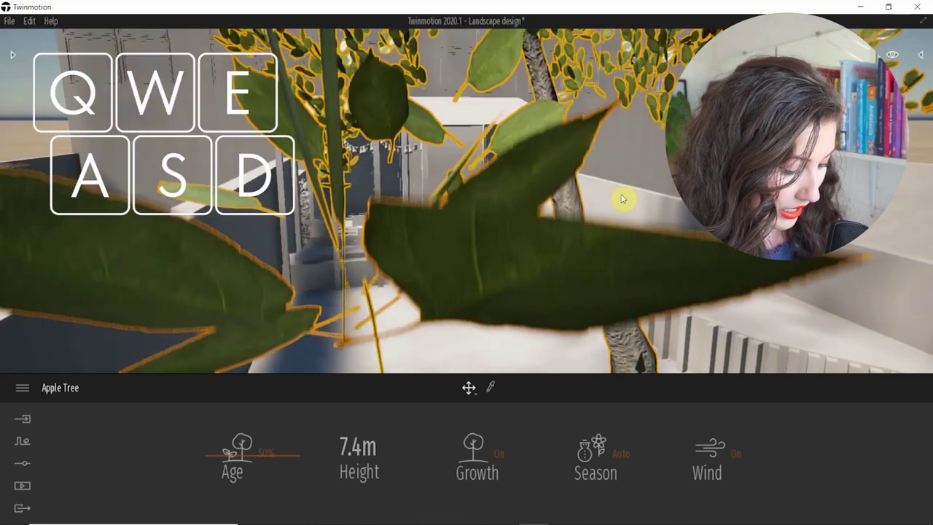
{"action": "key", "text": "s"}
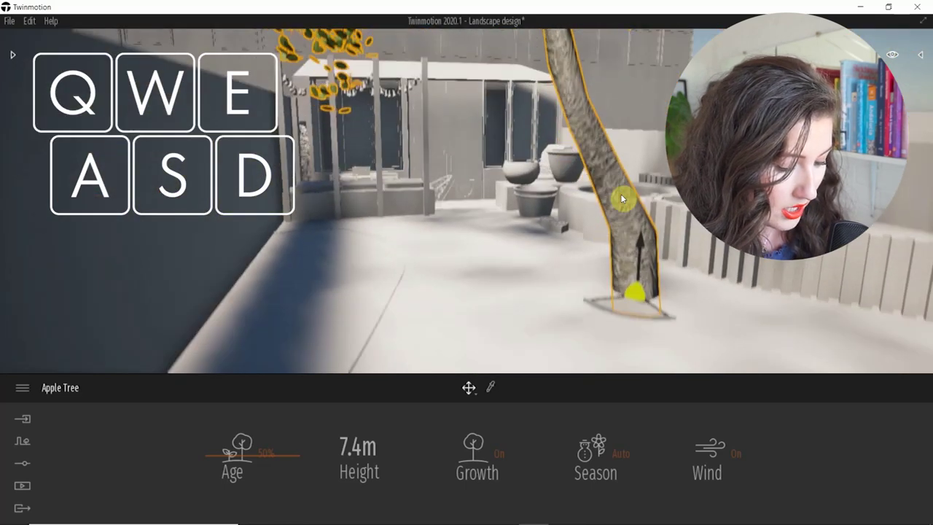
{"action": "key", "text": "d"}
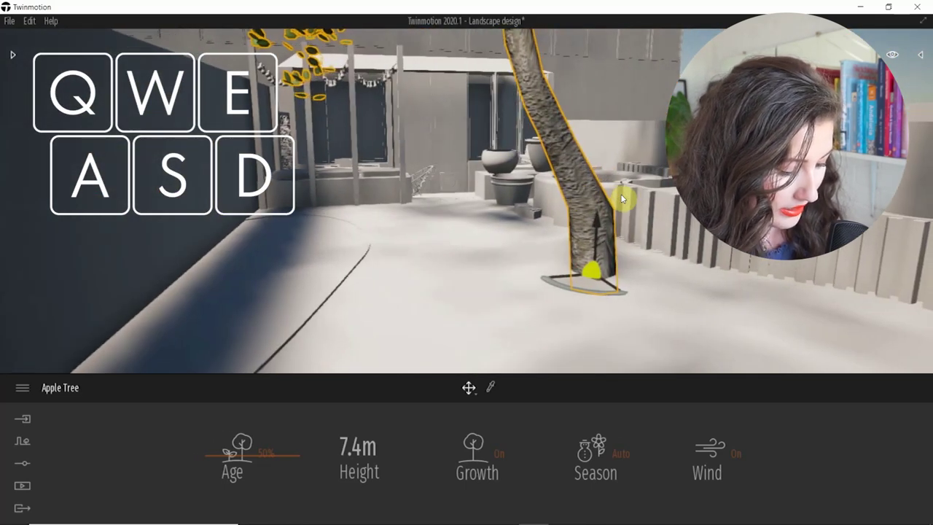
{"action": "key", "text": "d"}
{"action": "key", "text": "a"}
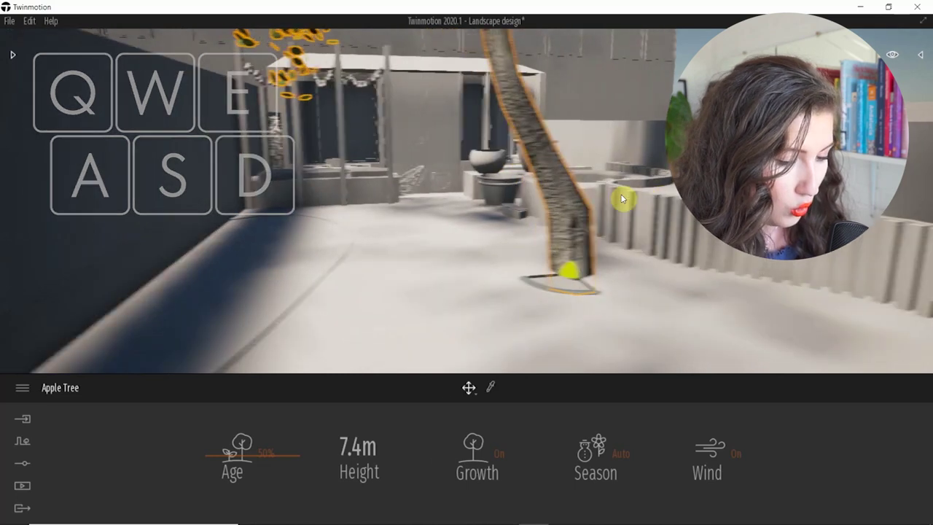
{"action": "key", "text": "d"}
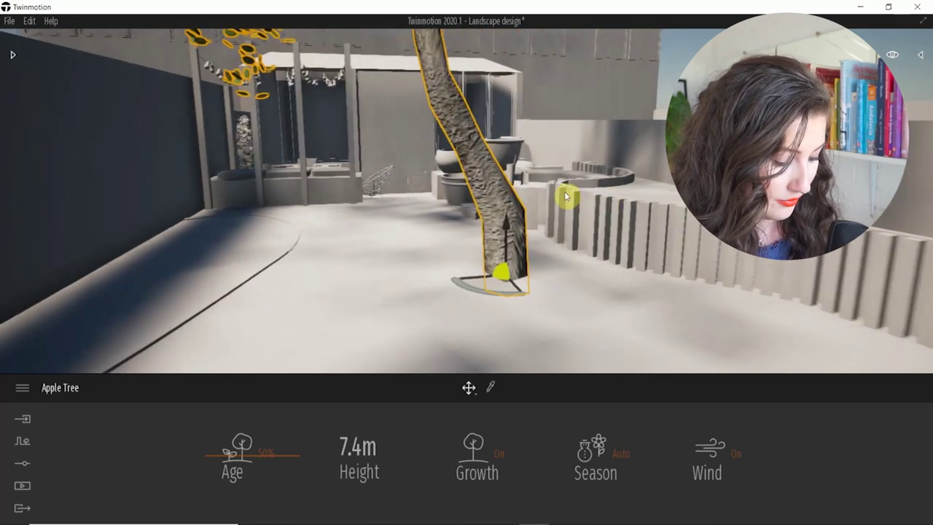
{"action": "key", "text": "w"}
{"action": "key", "text": "s"}
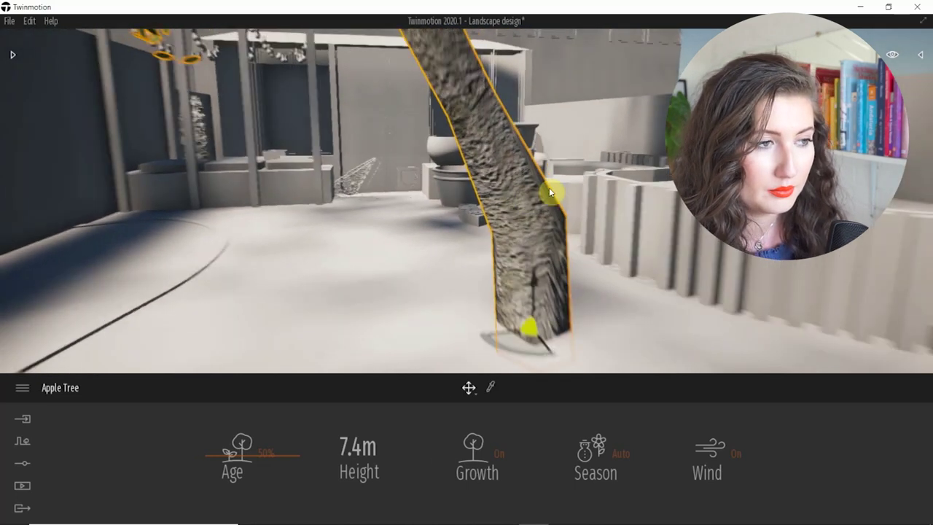
{"action": "key", "text": "s"}
{"action": "key", "text": "w"}
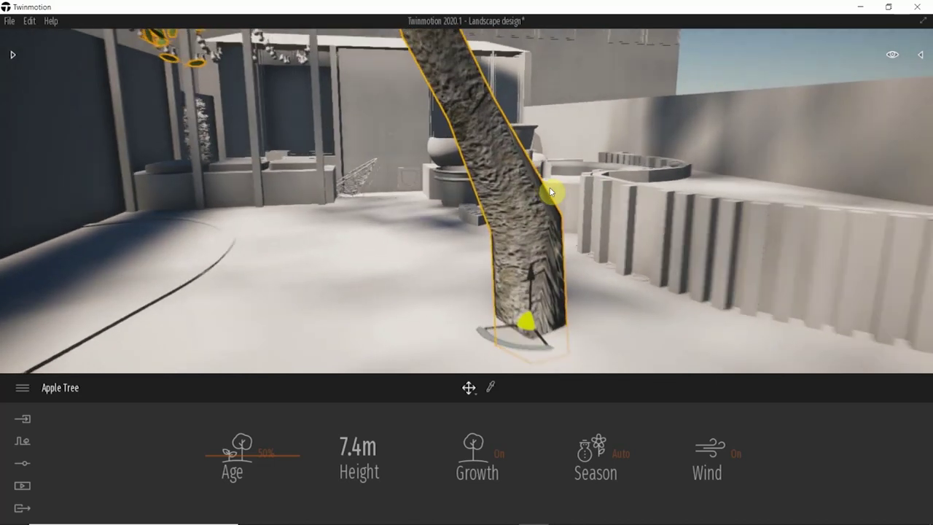
{"action": "key", "text": "s"}
{"action": "key", "text": "w"}
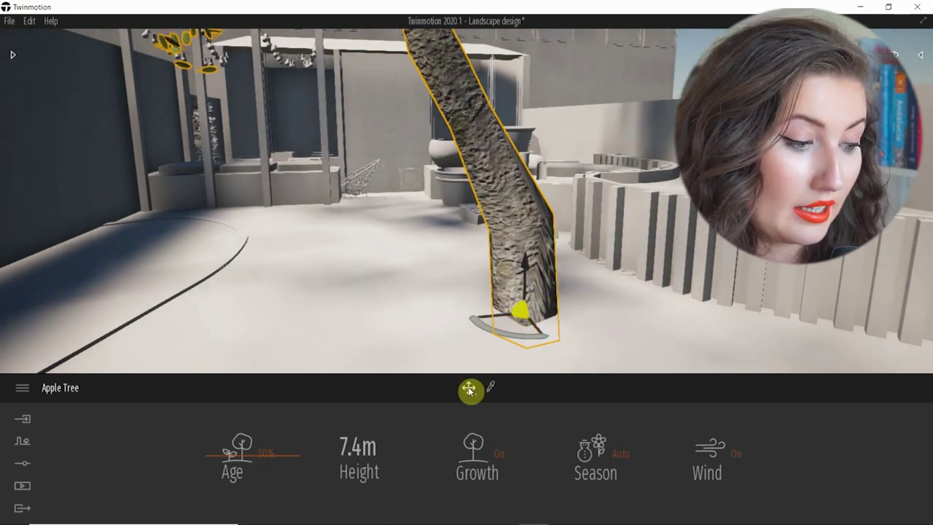
Step: Move the Apple Tree across the garden floor into the round raised planter beside the curved fence
{"action": "mouse_move", "coordinate": [469, 390]}
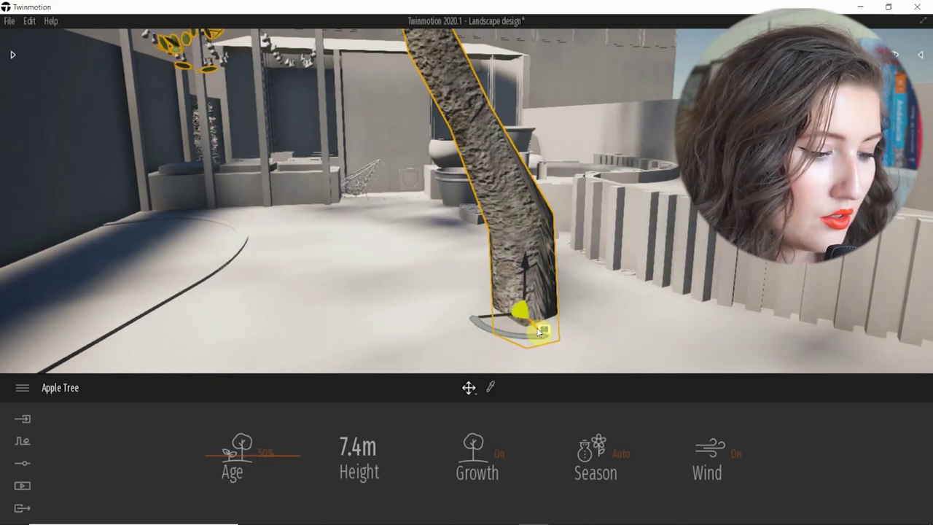
{"action": "left_click_drag", "start_coordinate": [540, 331], "coordinate": [444, 240]}
{"action": "scroll", "coordinate": [441, 223], "scroll_direction": "up", "scroll_amount": 3}
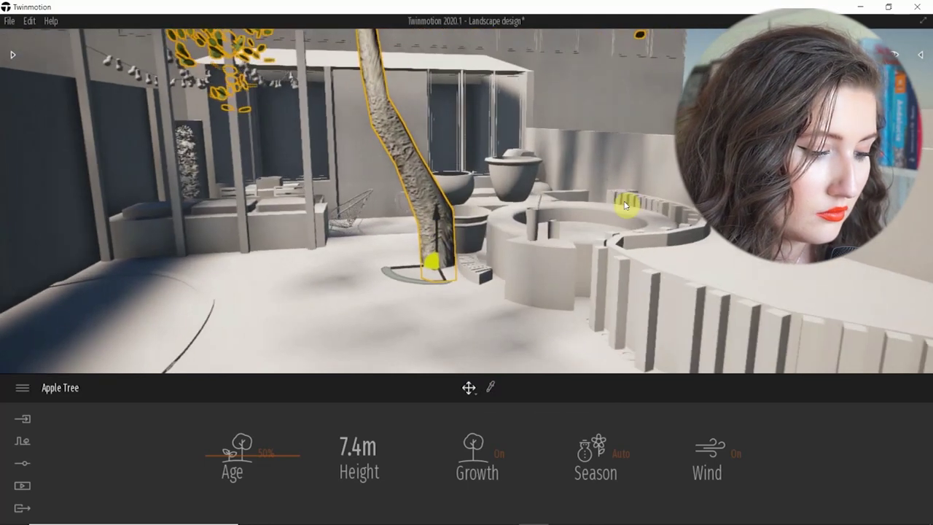
{"action": "middle_click_drag", "start_coordinate": [577, 214], "coordinate": [583, 247], "text": "shift"}
{"action": "middle_click_drag", "start_coordinate": [656, 256], "coordinate": [649, 292], "text": "shift"}
{"action": "scroll", "coordinate": [608, 255], "scroll_direction": "down", "scroll_amount": 3}
{"action": "middle_click_drag", "start_coordinate": [729, 136], "coordinate": [621, 180]}
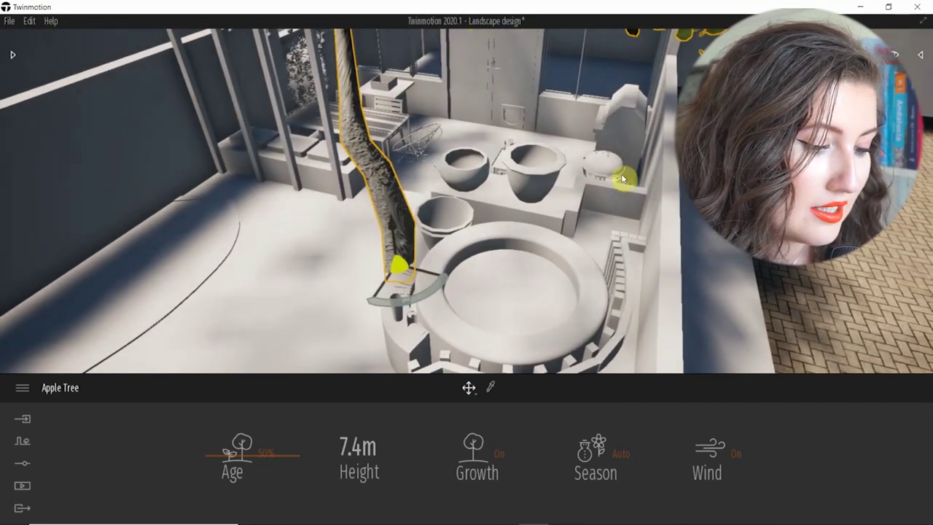
{"action": "left_click_drag", "start_coordinate": [396, 269], "coordinate": [605, 244]}
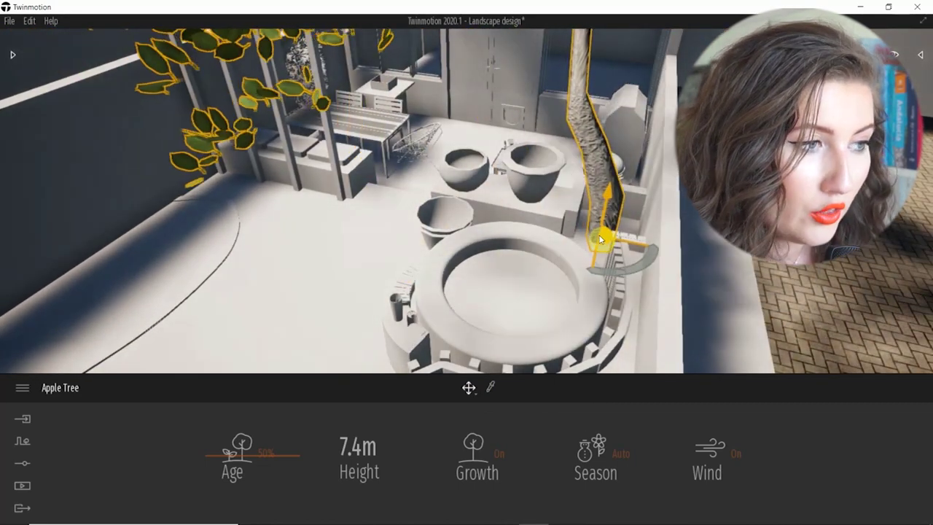
{"action": "middle_click_drag", "start_coordinate": [544, 289], "coordinate": [532, 274], "text": "shift"}
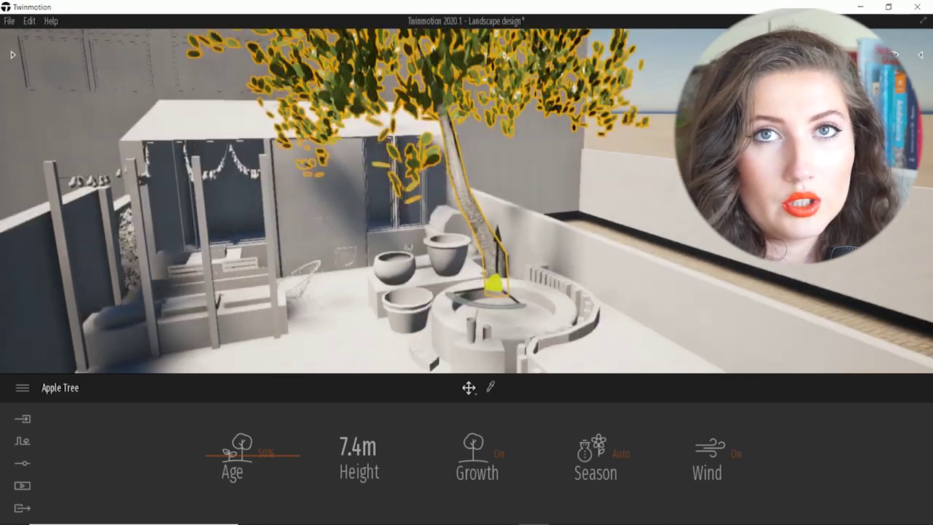
Step: Set the Apple Tree's age to 0% and rotate it 40 degrees about its vertical axis
{"action": "middle_click_drag", "start_coordinate": [477, 266], "coordinate": [473, 259]}
{"action": "left_click_drag", "start_coordinate": [244, 459], "coordinate": [258, 514]}
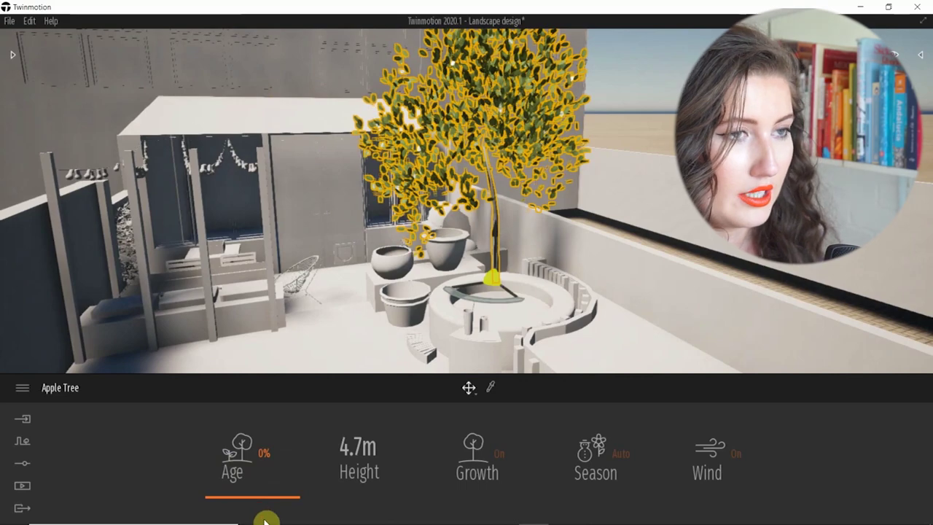
{"action": "mouse_move", "coordinate": [461, 291]}
{"action": "middle_mouse_down", "text": "shift"}
{"action": "mouse_move", "coordinate": [474, 232]}
{"action": "mouse_move", "coordinate": [328, 284]}
{"action": "mouse_move", "coordinate": [357, 321]}
{"action": "mouse_move", "coordinate": [416, 328]}
{"action": "mouse_move", "coordinate": [485, 310]}
{"action": "mouse_move", "coordinate": [473, 289]}
{"action": "middle_mouse_up", "text": "shift"}
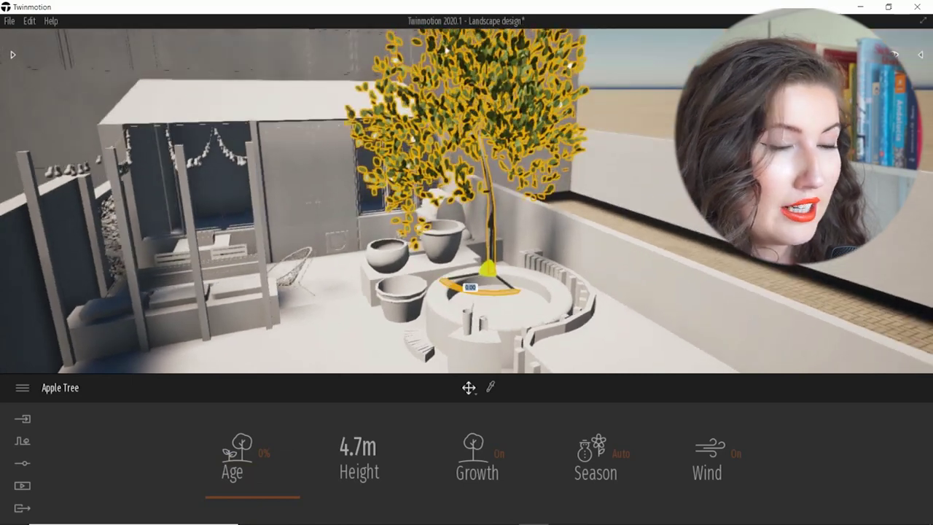
{"action": "left_click_drag", "start_coordinate": [244, 454], "coordinate": [260, 515]}
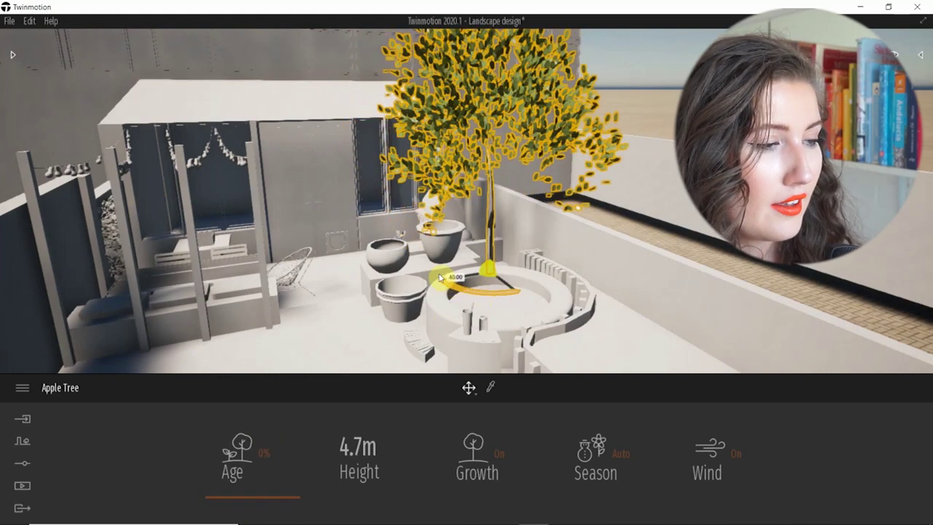
{"action": "middle_click_drag", "start_coordinate": [583, 279], "coordinate": [445, 332], "text": "shift"}
Step: Travel from the garden into the house and examine the interior wall with the glazed garden doors
{"action": "left_click", "coordinate": [446, 332]}
{"action": "scroll", "coordinate": [448, 341], "scroll_direction": "down", "scroll_amount": 2}
{"action": "scroll", "coordinate": [446, 337], "scroll_direction": "down", "scroll_amount": 3}
{"action": "scroll", "coordinate": [481, 247], "scroll_direction": "up", "scroll_amount": 5}
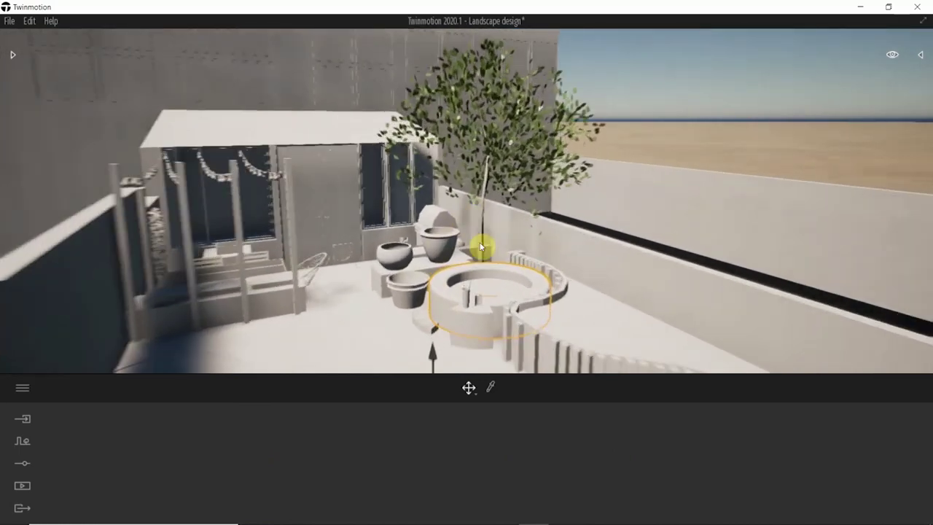
{"action": "scroll", "coordinate": [473, 299], "scroll_direction": "down", "scroll_amount": 8}
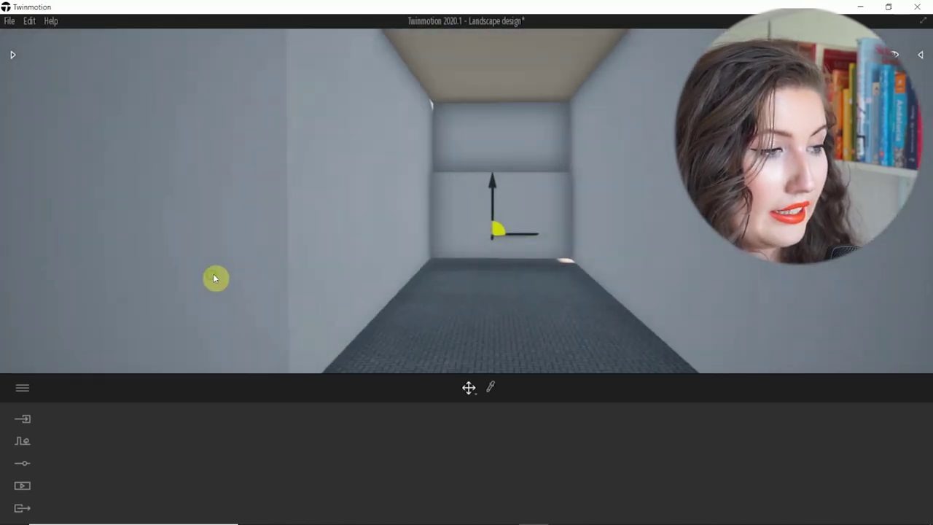
{"action": "key", "text": "w"}
{"action": "key", "text": "d"}
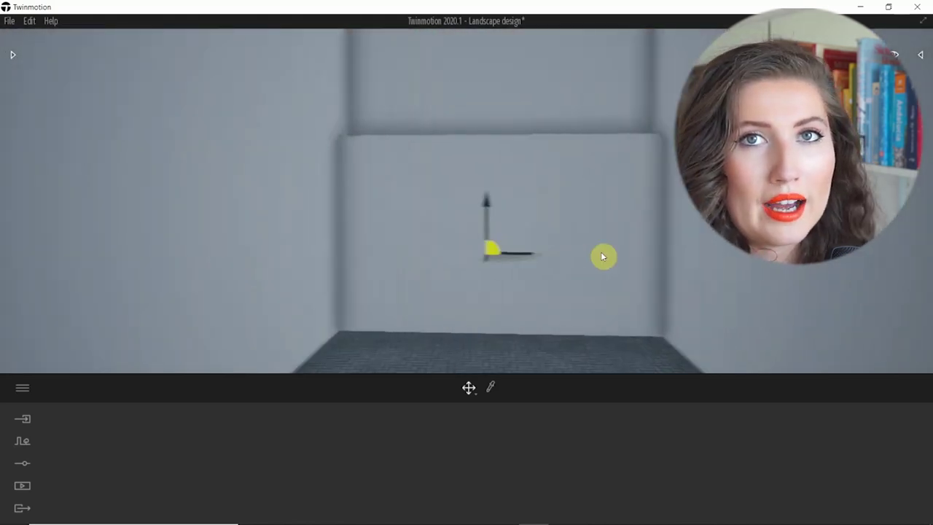
{"action": "key", "text": "q"}
{"action": "key", "text": "e"}
{"action": "key", "text": "w"}
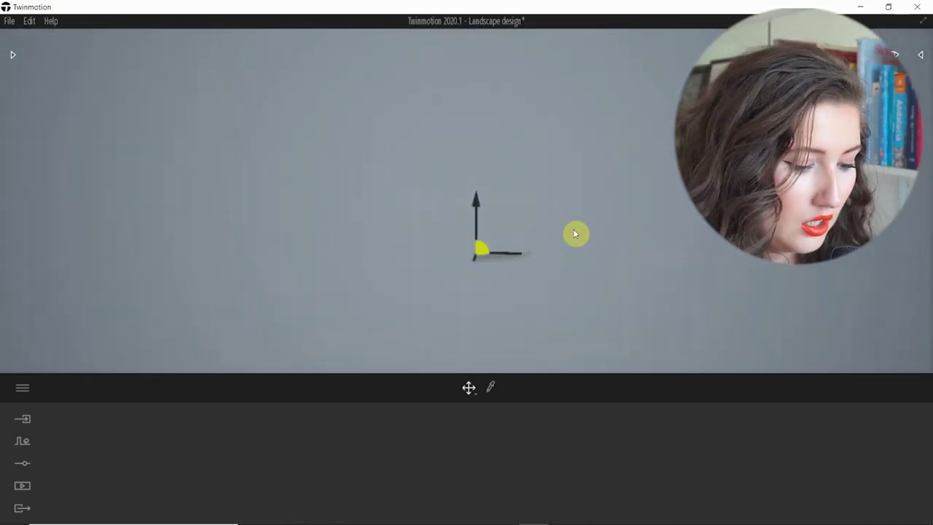
{"action": "scroll", "coordinate": [624, 251], "scroll_direction": "down", "scroll_amount": 5}
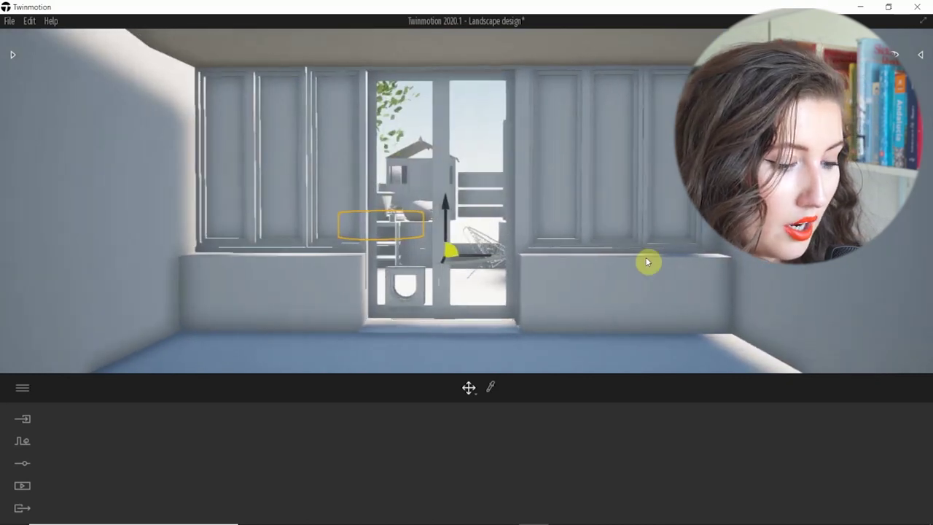
Step: Open the library's Brick materials and find Rough brick 03
{"action": "left_click", "coordinate": [12, 56]}
{"action": "left_click", "coordinate": [12, 59]}
{"action": "left_click", "coordinate": [21, 73]}
{"action": "left_click", "coordinate": [195, 55]}
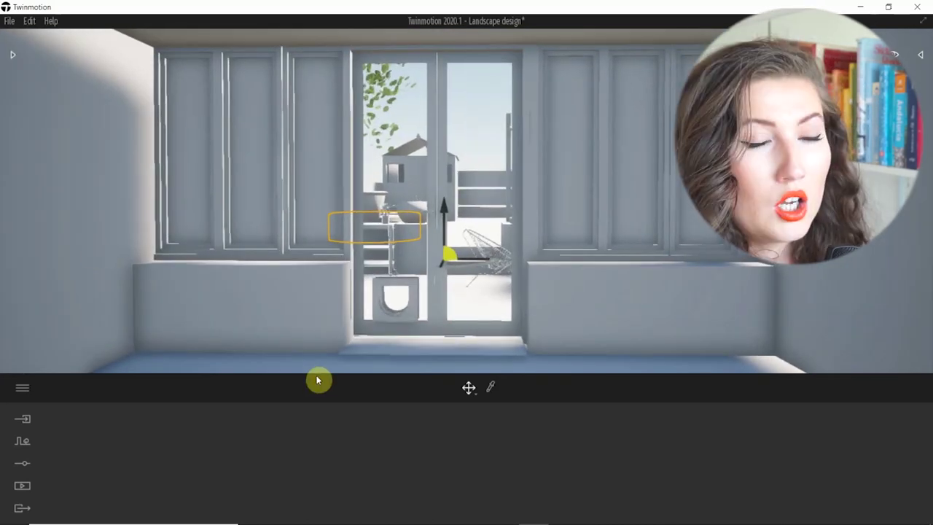
{"action": "left_click", "coordinate": [14, 57]}
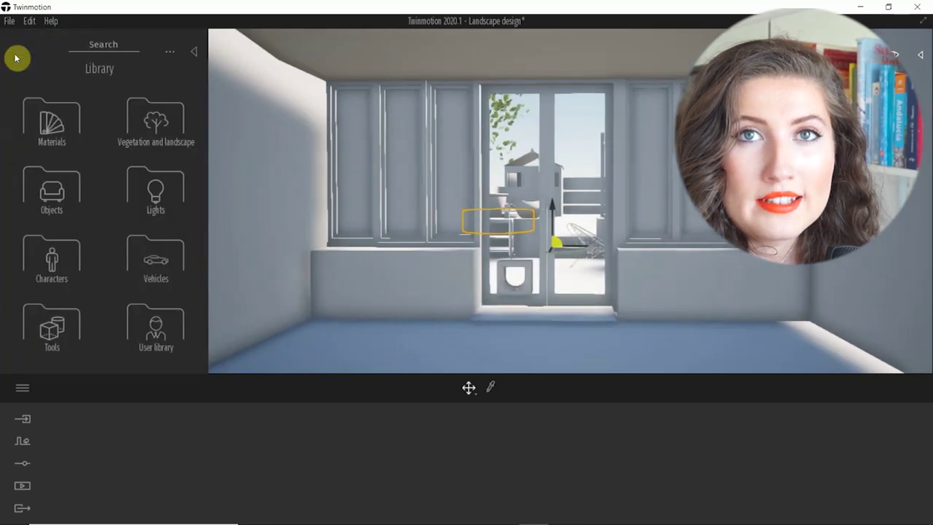
{"action": "left_click", "coordinate": [53, 123]}
{"action": "left_click", "coordinate": [138, 273]}
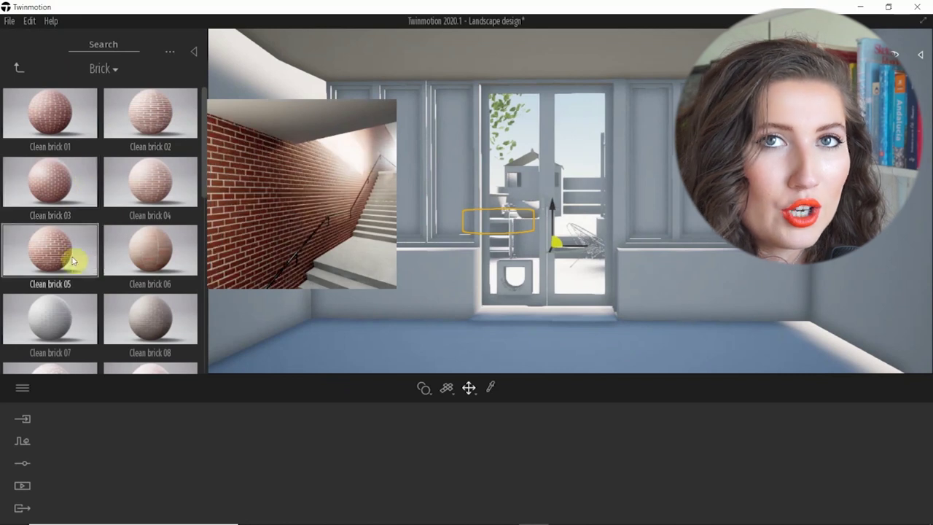
{"action": "scroll", "coordinate": [117, 319], "scroll_direction": "down", "scroll_amount": 1}
{"action": "scroll", "coordinate": [117, 317], "scroll_direction": "down", "scroll_amount": 2}
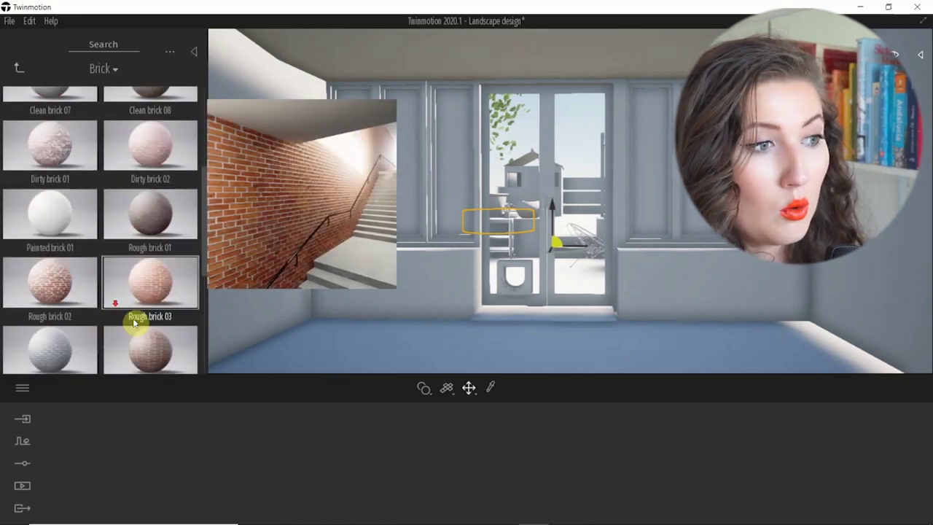
Step: Try applying Rough brick 03 to the low wall under the windows, and undo it
{"action": "left_click_drag", "start_coordinate": [152, 288], "coordinate": [239, 254]}
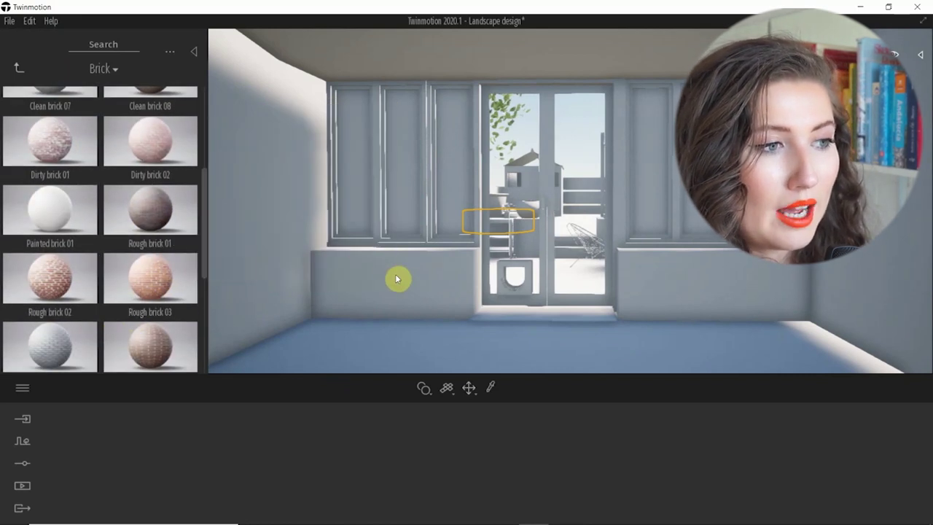
{"action": "left_click_drag", "start_coordinate": [397, 278], "coordinate": [409, 290]}
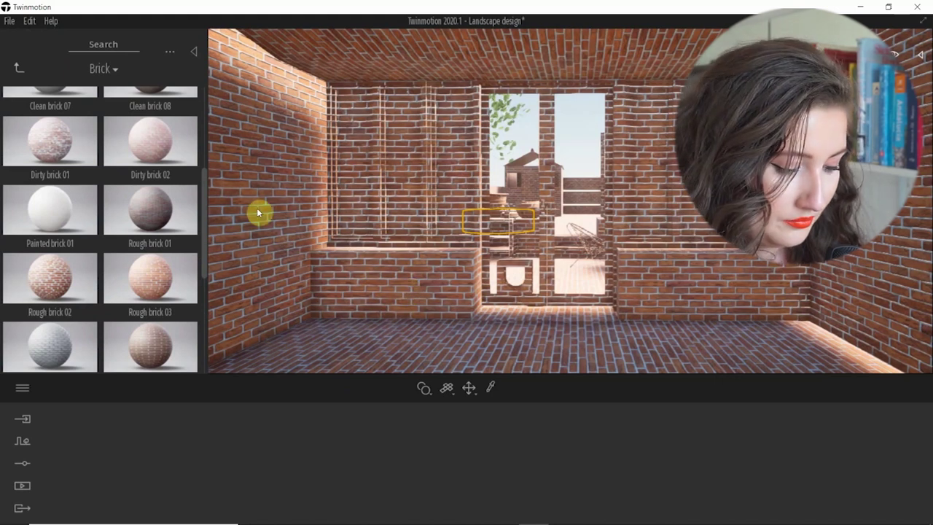
{"action": "left_click_drag", "start_coordinate": [95, 239], "coordinate": [78, 245]}
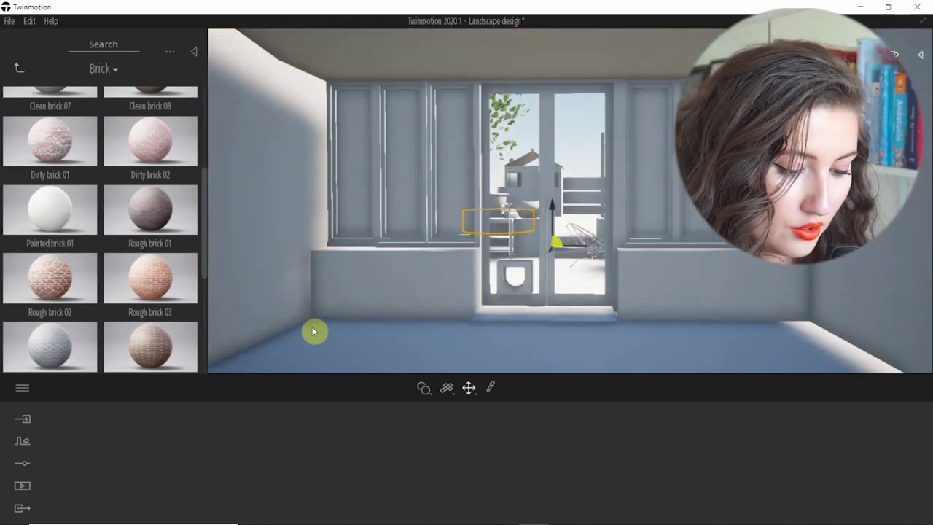
Step: Switch material application to a single object and apply Rough brick 03 to the low wall left of the garden doors
{"action": "left_click", "coordinate": [426, 392]}
{"action": "left_click", "coordinate": [425, 362]}
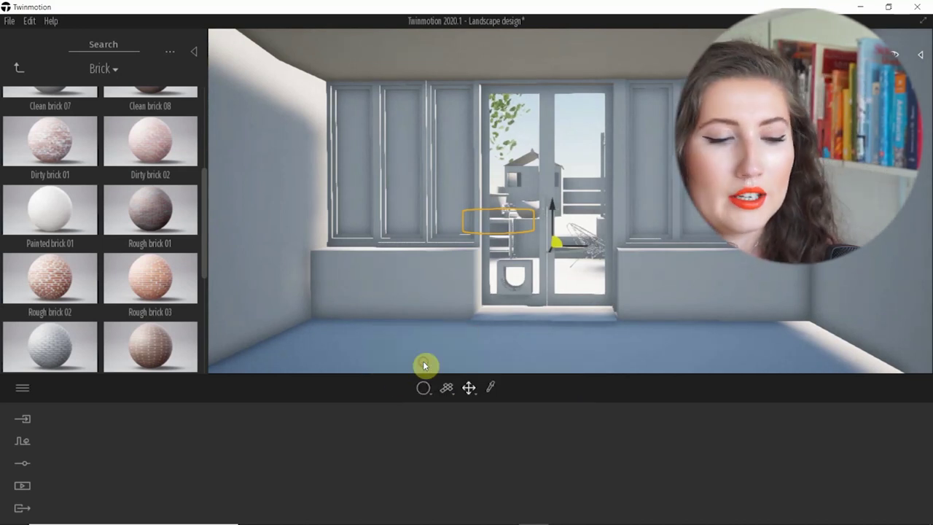
{"action": "left_click_drag", "start_coordinate": [150, 273], "coordinate": [386, 272]}
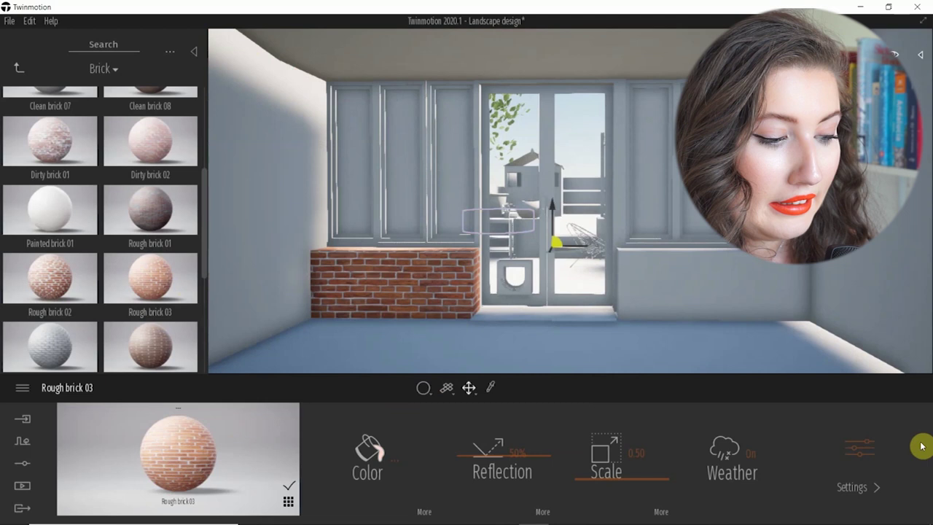
Step: Set the Rough brick 03 scale to 0.60 and reflection to 42%, and review the material's additional settings
{"action": "left_click_drag", "start_coordinate": [624, 471], "coordinate": [631, 489]}
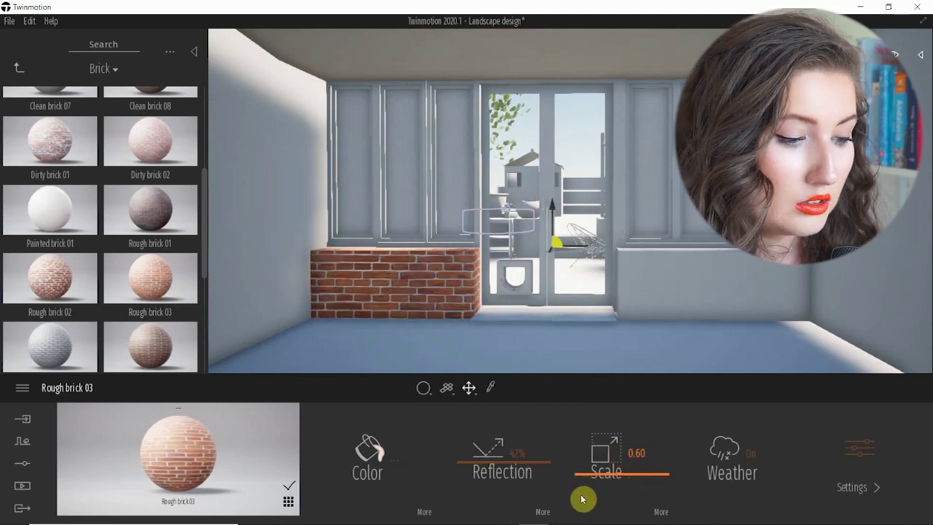
{"action": "left_click", "coordinate": [547, 514]}
{"action": "left_click", "coordinate": [87, 386]}
{"action": "left_click", "coordinate": [664, 514]}
{"action": "mouse_move", "coordinate": [479, 473]}
{"action": "left_mouse_down"}
{"action": "mouse_move", "coordinate": [495, 481]}
{"action": "mouse_move", "coordinate": [475, 479]}
{"action": "left_mouse_up"}
{"action": "left_click", "coordinate": [71, 388]}
{"action": "left_click", "coordinate": [845, 467]}
{"action": "left_click", "coordinate": [92, 387]}
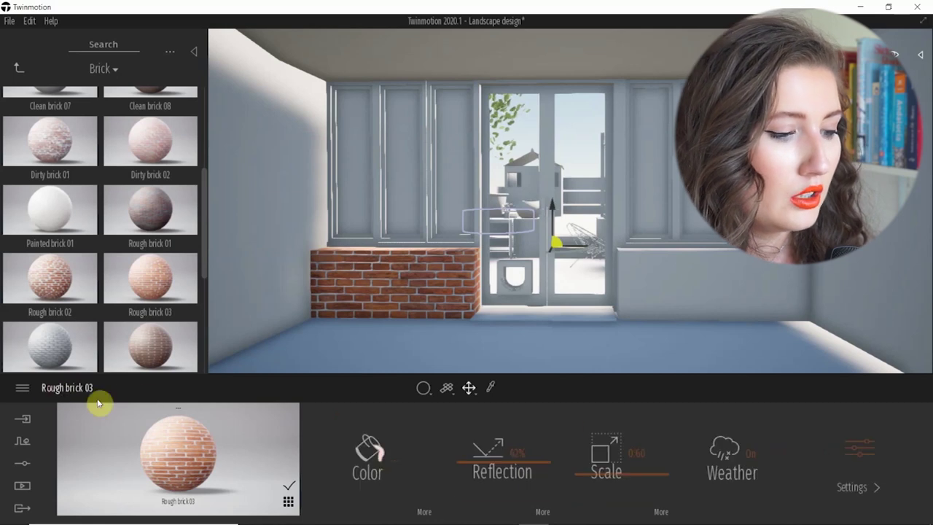
Step: Tint Rough brick 03 with a light yellow colour and apply it to the low wall right of the garden doors
{"action": "left_click", "coordinate": [367, 457]}
{"action": "left_click", "coordinate": [627, 220]}
{"action": "left_click_drag", "start_coordinate": [707, 162], "coordinate": [705, 129]}
{"action": "left_click", "coordinate": [798, 341]}
{"action": "left_click_drag", "start_coordinate": [202, 452], "coordinate": [678, 293]}
Step: Apply the Glossy plastic material from the plastic materials to the window frame left of the garden doors and open its colour settings
{"action": "left_click", "coordinate": [18, 68]}
{"action": "scroll", "coordinate": [117, 262], "scroll_direction": "down", "scroll_amount": 1}
{"action": "left_click", "coordinate": [135, 275]}
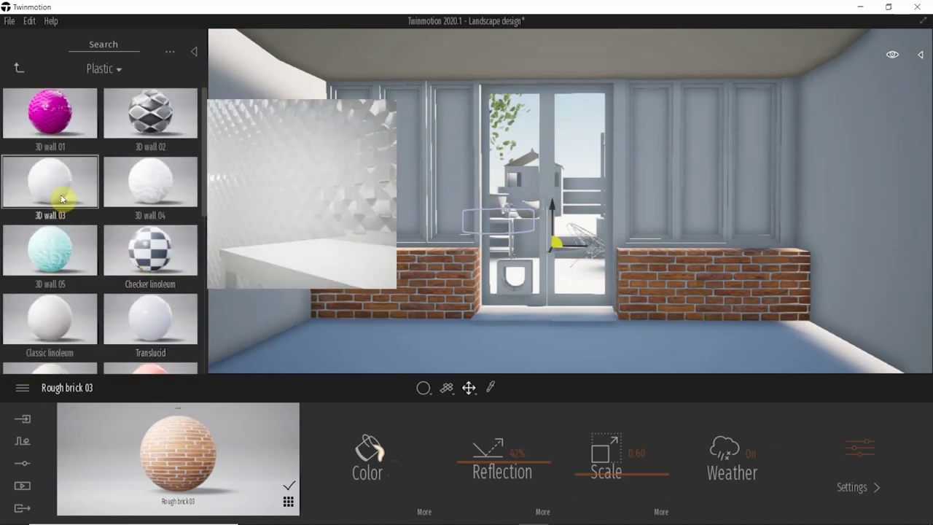
{"action": "scroll", "coordinate": [102, 270], "scroll_direction": "down", "scroll_amount": 1}
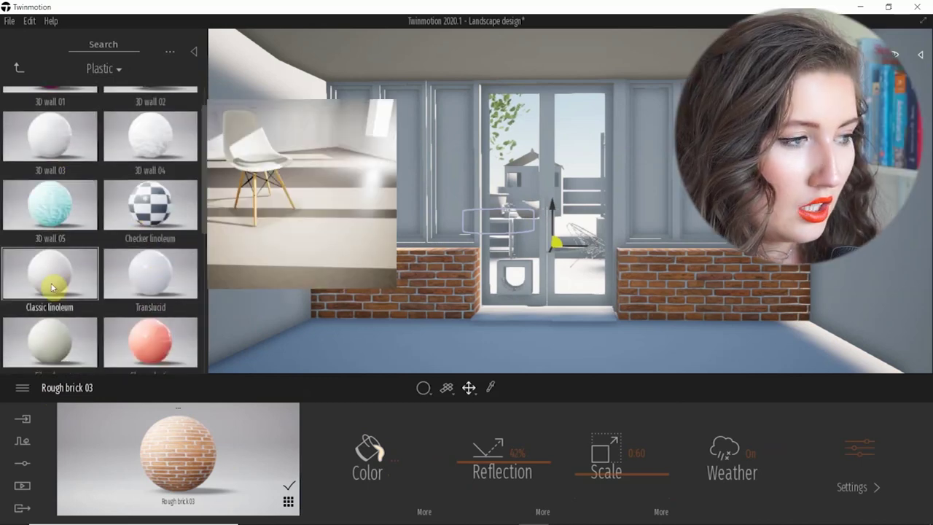
{"action": "scroll", "coordinate": [110, 277], "scroll_direction": "down", "scroll_amount": 3}
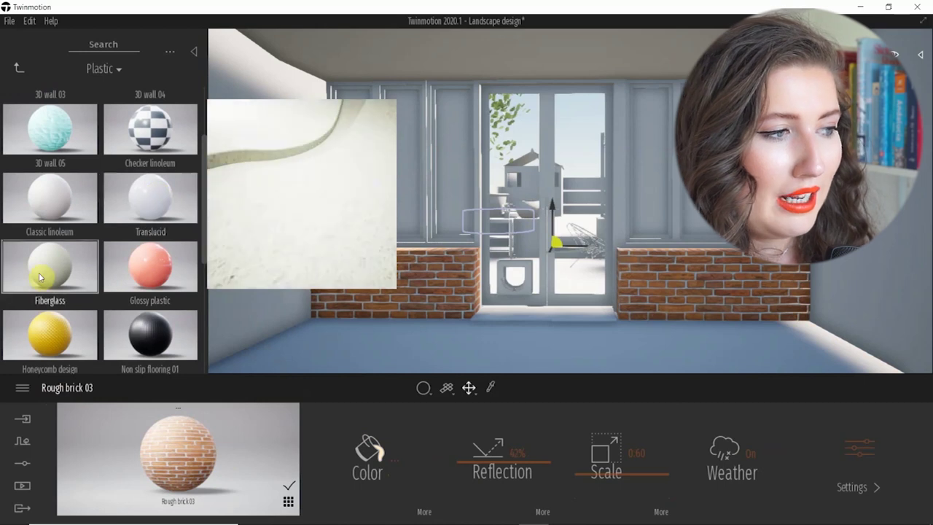
{"action": "scroll", "coordinate": [113, 299], "scroll_direction": "down", "scroll_amount": 1}
{"action": "left_click_drag", "start_coordinate": [143, 227], "coordinate": [427, 170]}
{"action": "left_click", "coordinate": [401, 465]}
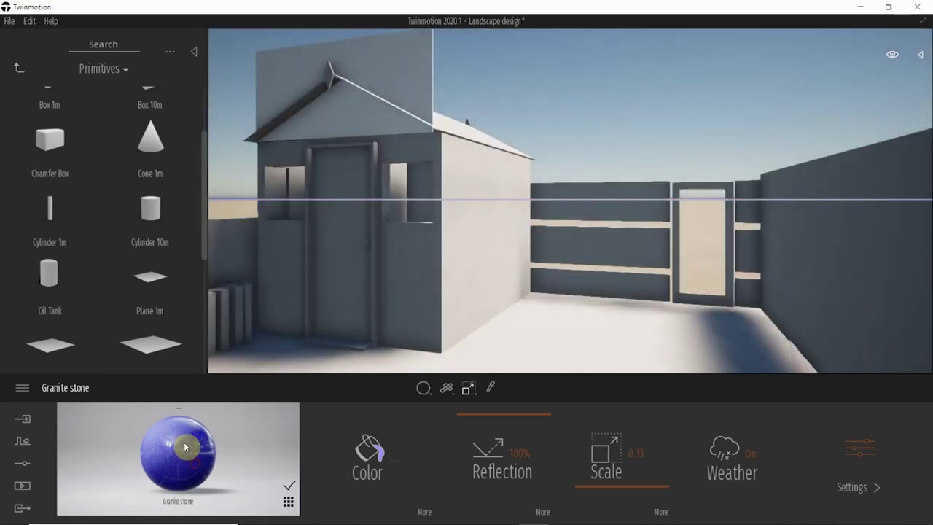
Step: Apply the blue Granite stone material to the door panel in the garden fence
{"action": "left_click_drag", "start_coordinate": [181, 441], "coordinate": [693, 248]}
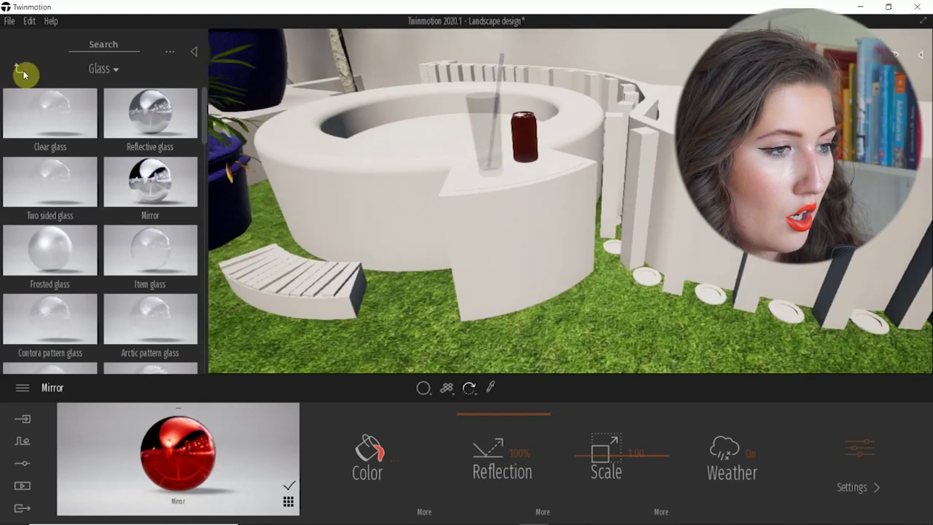
Step: Switch to InDesign to check the wicker spa surrounds entry in the FF&E garden schedule, and return to Twinmotion
{"action": "left_click", "coordinate": [17, 69]}
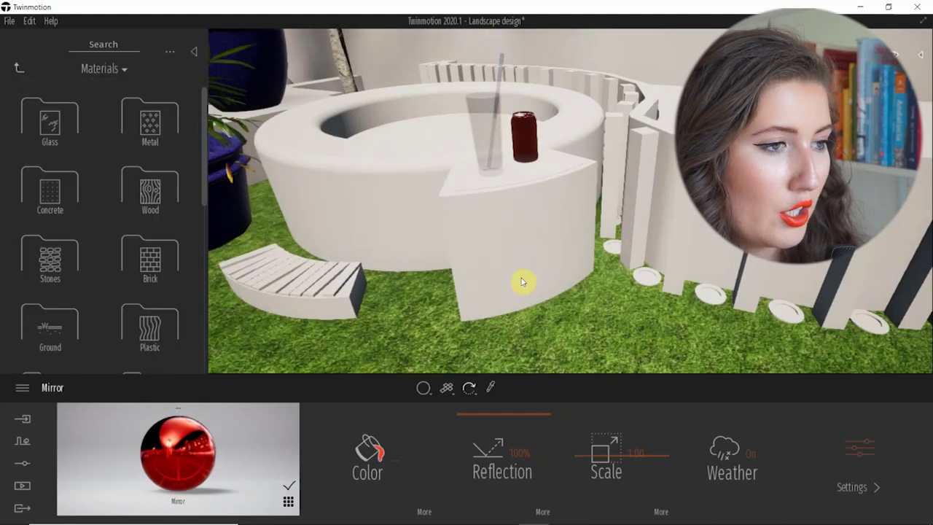
{"action": "mouse_move", "coordinate": [521, 517]}
{"action": "left_click", "coordinate": [442, 510]}
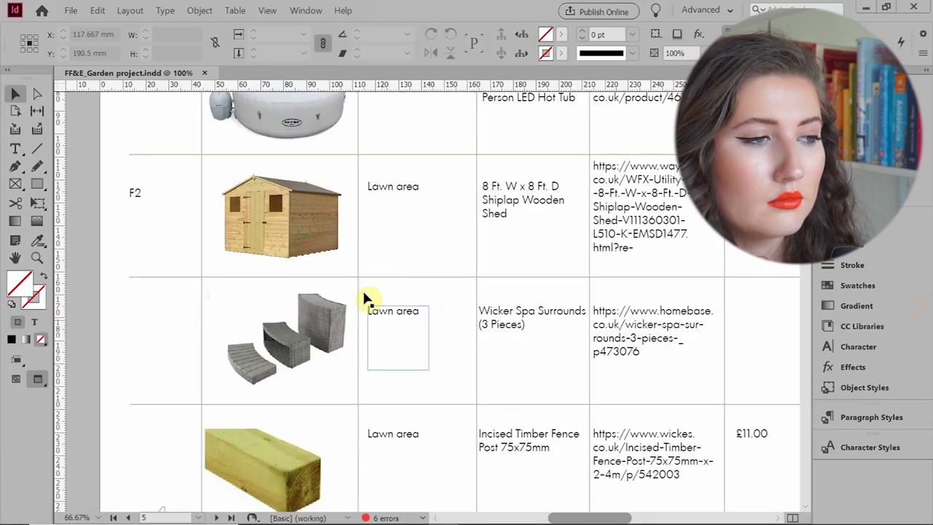
{"action": "left_click", "coordinate": [866, 6]}
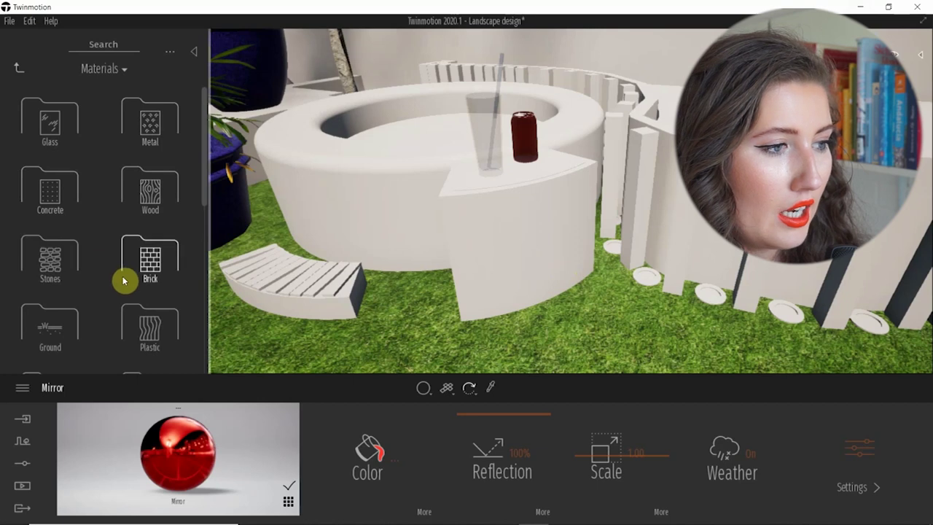
Step: Look through the Grids materials for a wicker-like finish
{"action": "scroll", "coordinate": [125, 277], "scroll_direction": "down", "scroll_amount": 4}
{"action": "left_click", "coordinate": [125, 251]}
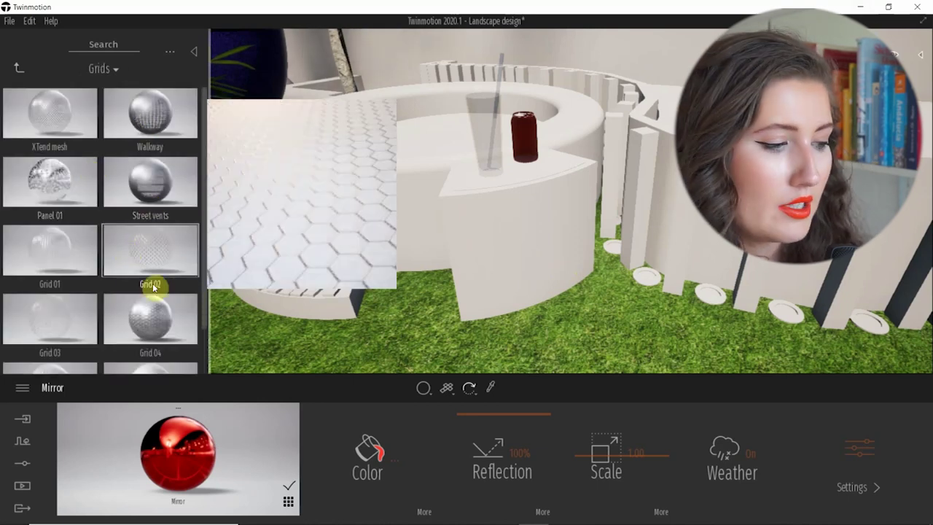
{"action": "scroll", "coordinate": [151, 321], "scroll_direction": "down", "scroll_amount": 1}
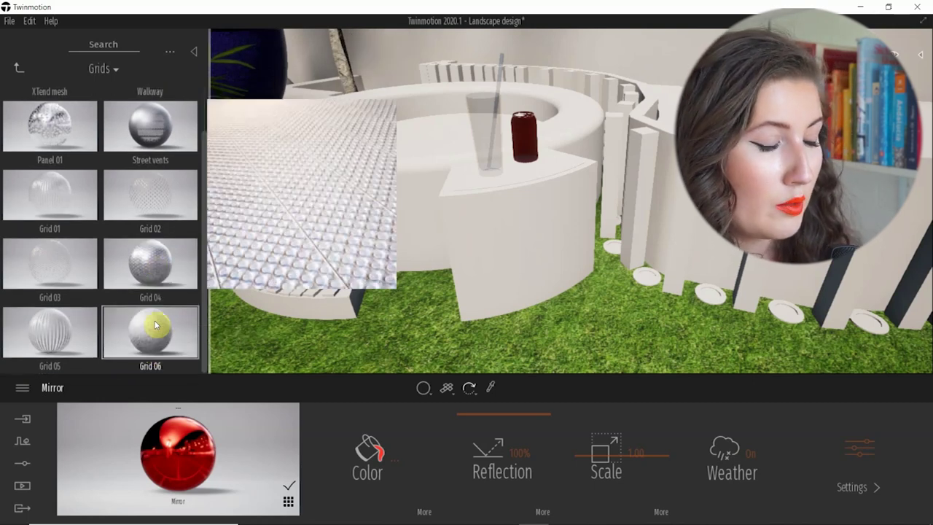
Step: Search Google Images for wicker material, limit the results to large images, and preview the Rattan Weave wallpaper image
{"action": "mouse_move", "coordinate": [576, 516]}
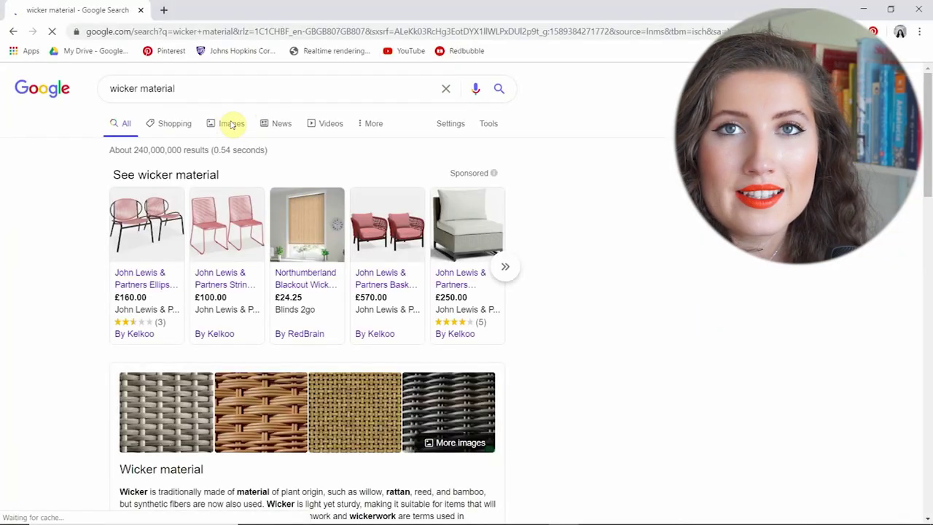
{"action": "scroll", "coordinate": [356, 327], "scroll_direction": "down", "scroll_amount": 4}
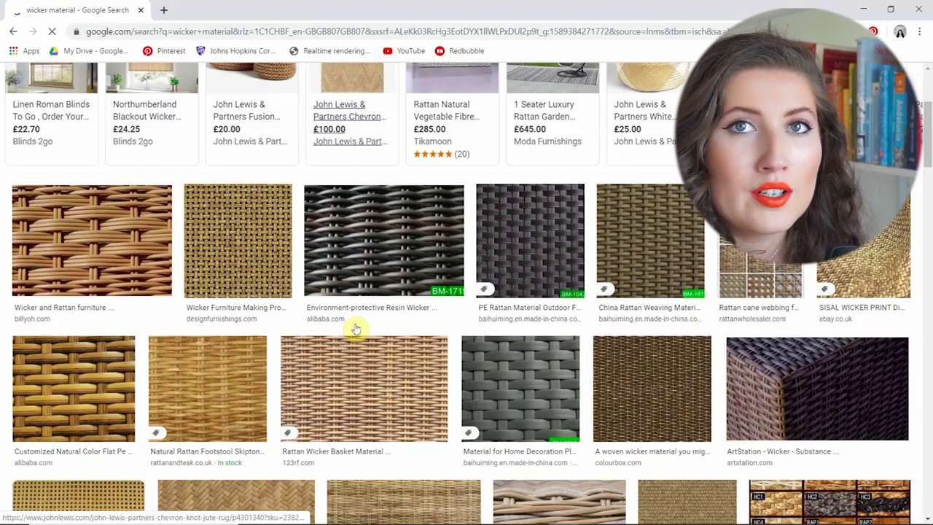
{"action": "left_click", "coordinate": [519, 308]}
{"action": "scroll", "coordinate": [511, 306], "scroll_direction": "up", "scroll_amount": 4}
{"action": "left_click", "coordinate": [457, 117]}
{"action": "left_click", "coordinate": [109, 138]}
{"action": "left_click", "coordinate": [126, 175]}
{"action": "scroll", "coordinate": [437, 292], "scroll_direction": "down", "scroll_amount": 8}
{"action": "left_click", "coordinate": [640, 316]}
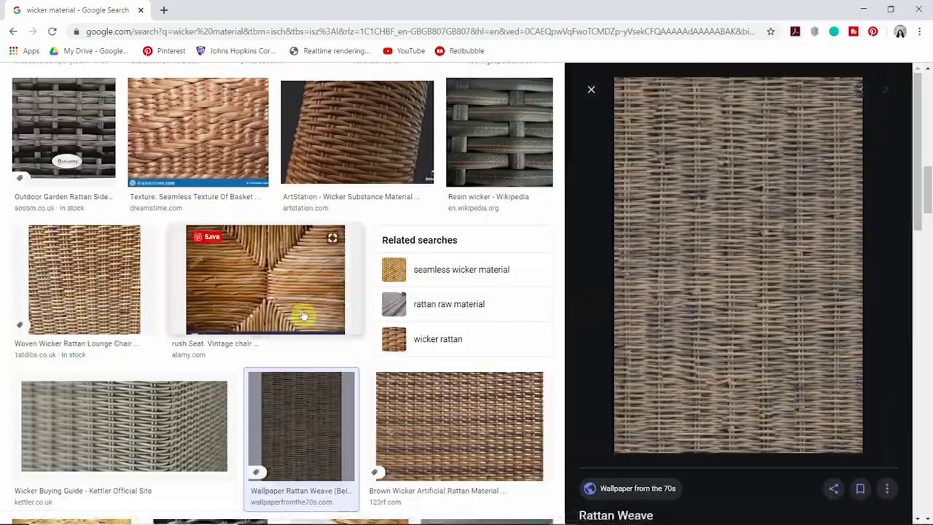
Step: Refine the image search to "wicker material grey" and preview the Driftwood Grey Wicker Dining Chair close-up
{"action": "scroll", "coordinate": [304, 316], "scroll_direction": "up", "scroll_amount": 10}
{"action": "left_click", "coordinate": [201, 85]}
{"action": "type", "text": "grey"}
{"action": "key", "text": "Return"}
{"action": "scroll", "coordinate": [377, 229], "scroll_direction": "down", "scroll_amount": 5}
{"action": "left_click", "coordinate": [94, 410]}
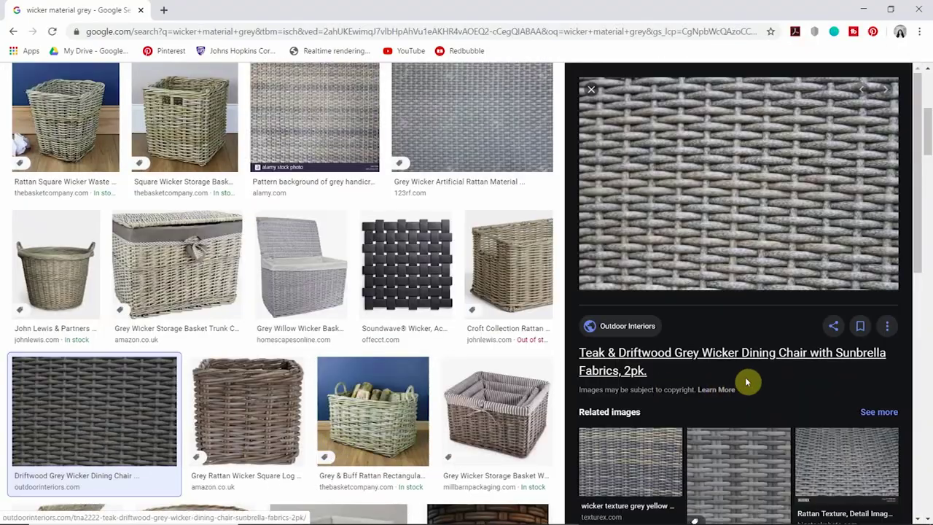
Step: Save the grey wicker close-up as a JPEG in the garden project downloads folder and return to Twinmotion
{"action": "right_click", "coordinate": [736, 220]}
{"action": "left_click", "coordinate": [794, 327]}
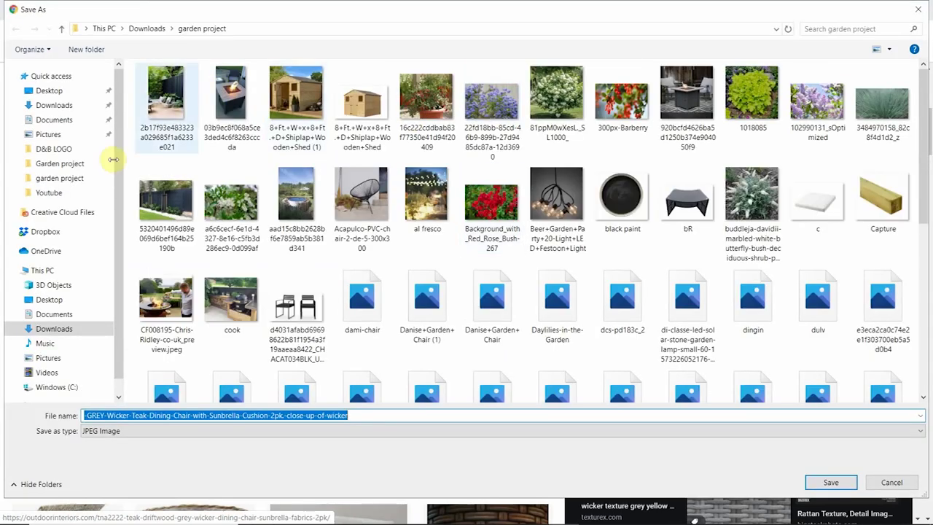
{"action": "left_click", "coordinate": [833, 484]}
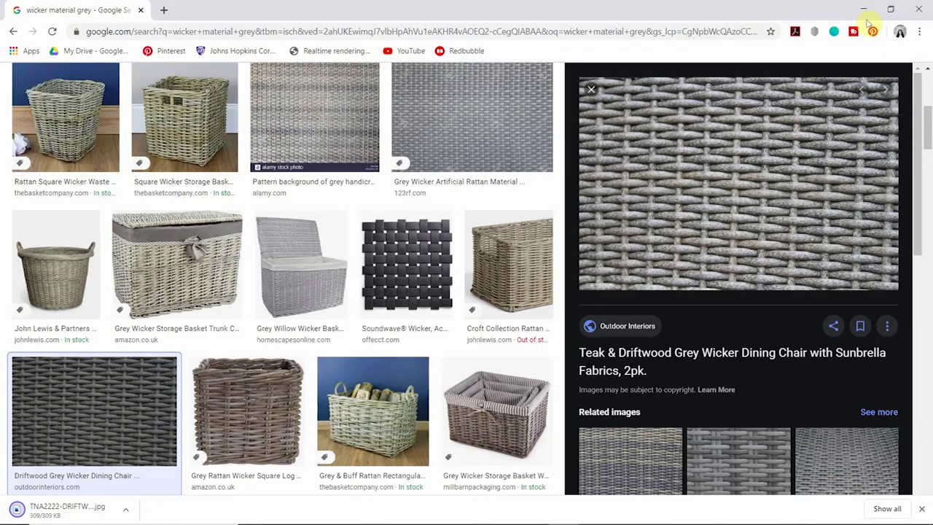
{"action": "left_click", "coordinate": [863, 10]}
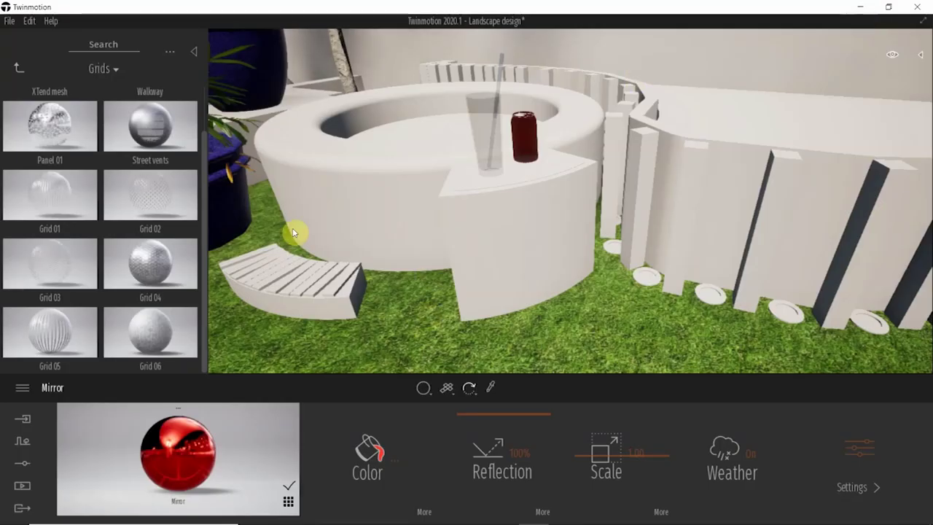
Step: Create a new blank material and rename it Wicker rattan
{"action": "left_click", "coordinate": [289, 502]}
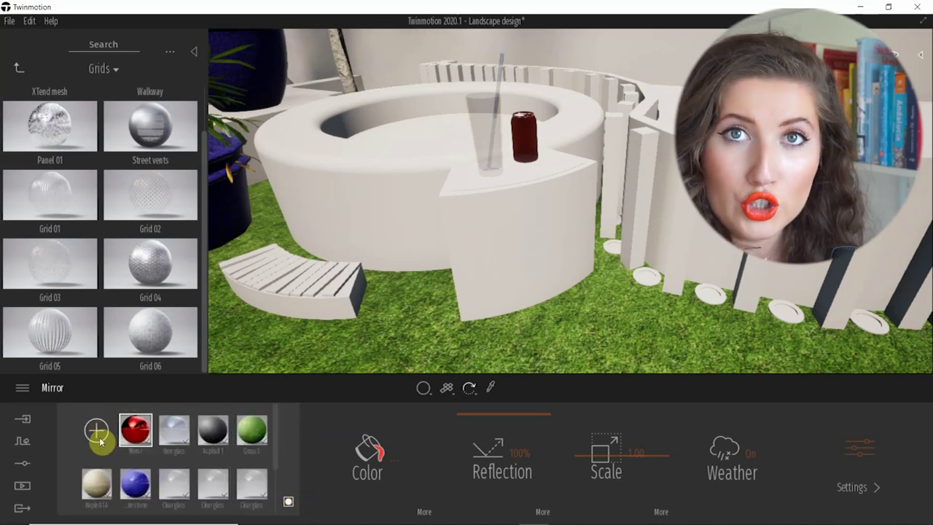
{"action": "left_click", "coordinate": [100, 440]}
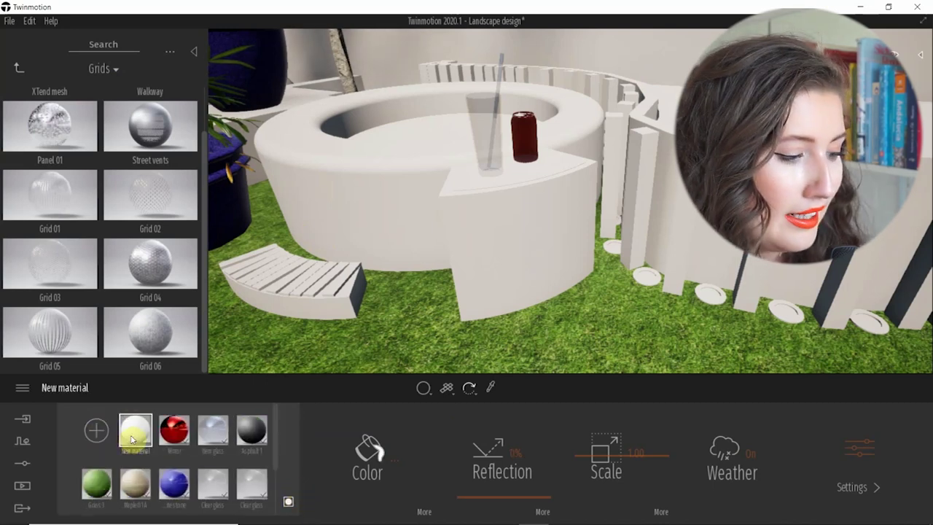
{"action": "left_click", "coordinate": [288, 503]}
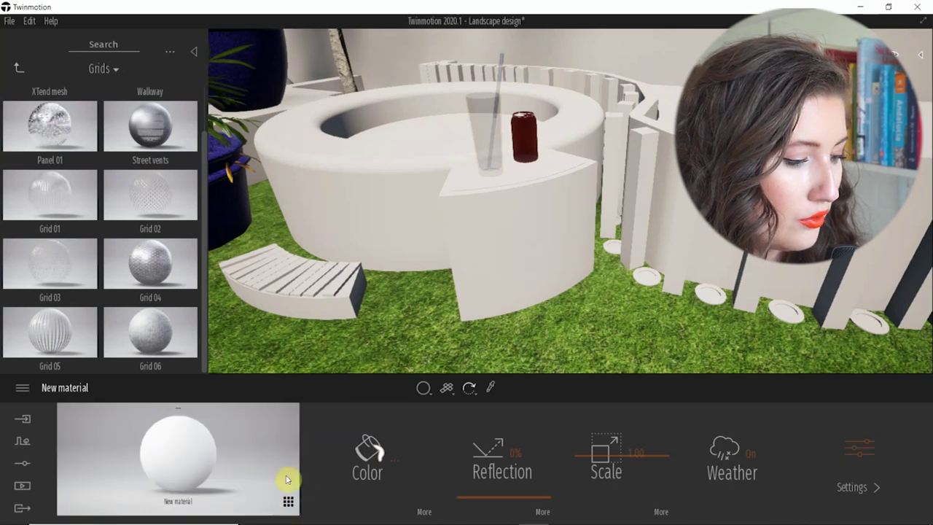
{"action": "left_click", "coordinate": [180, 412]}
{"action": "left_click", "coordinate": [176, 374]}
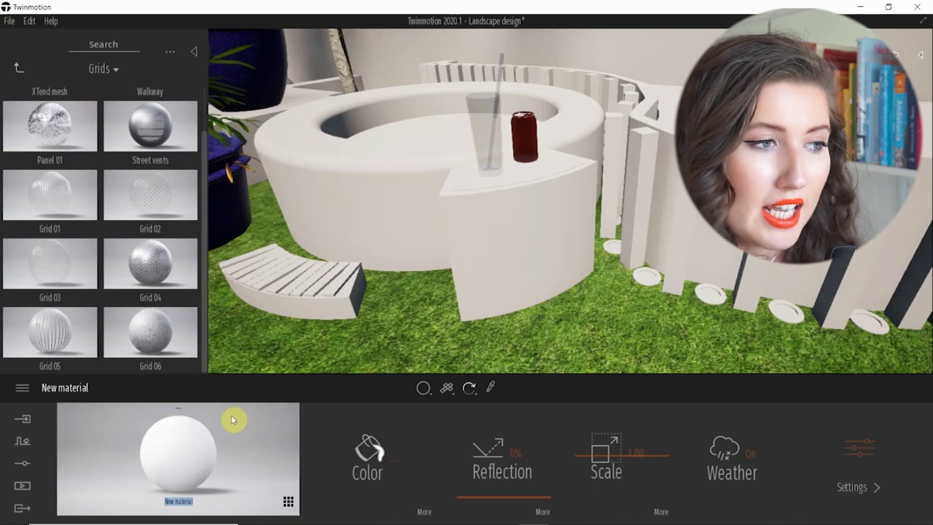
{"action": "type", "text": "Wicker"}
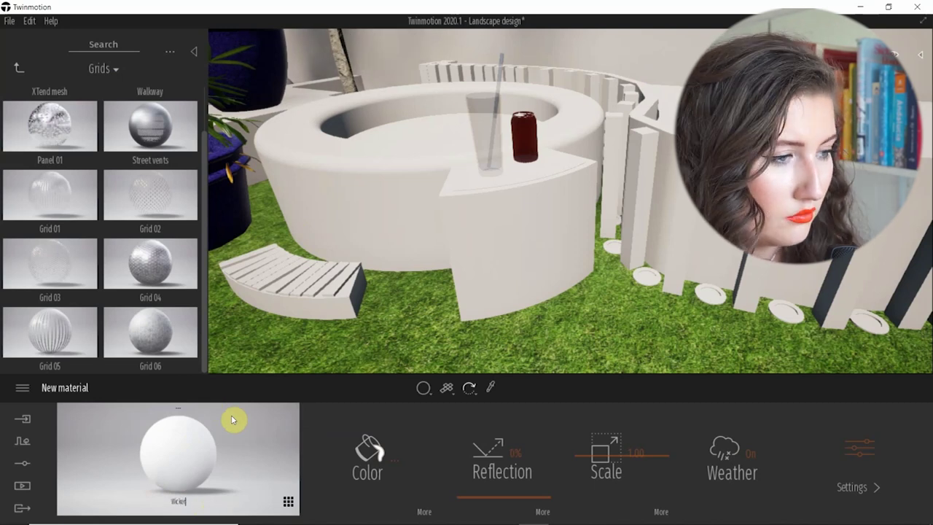
{"action": "type", "text": " rattan"}
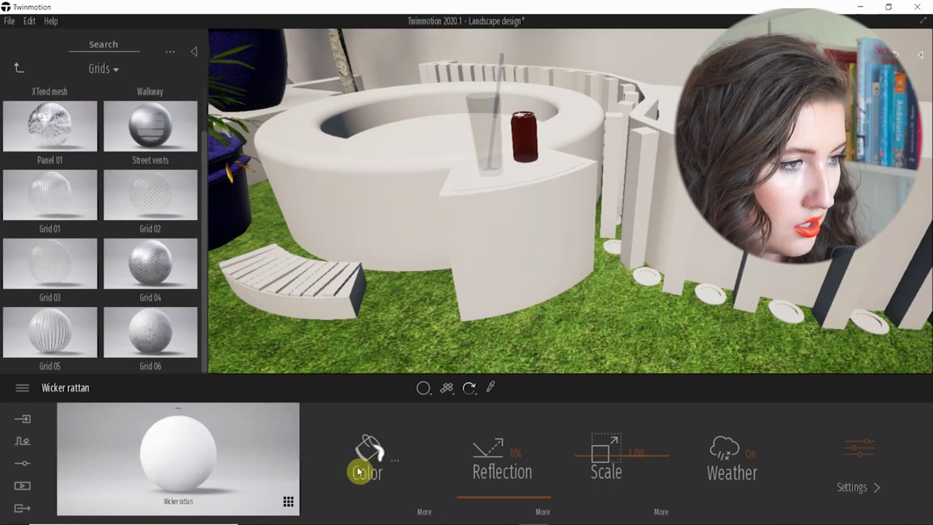
Step: Clear the Wicker rattan material's default colour texture and load the wicker image from the garden project folder
{"action": "left_click", "coordinate": [424, 513]}
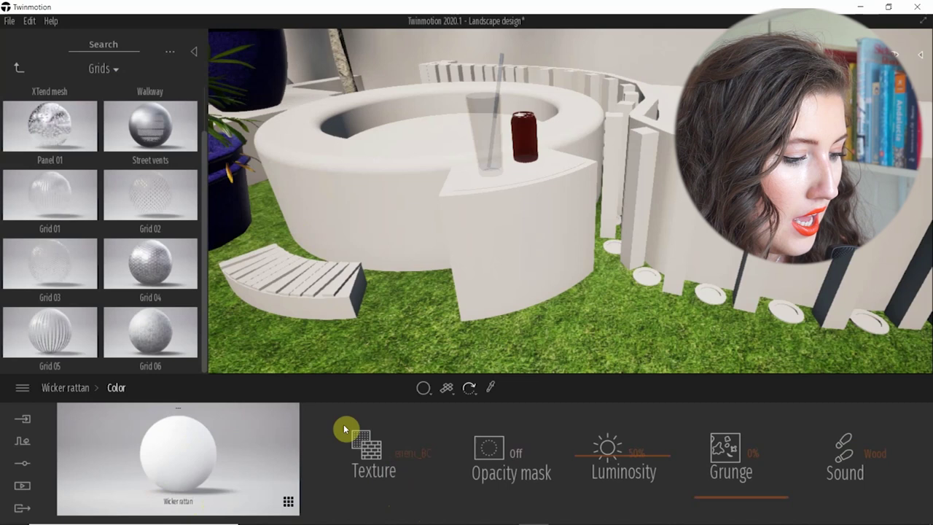
{"action": "right_click", "coordinate": [419, 454]}
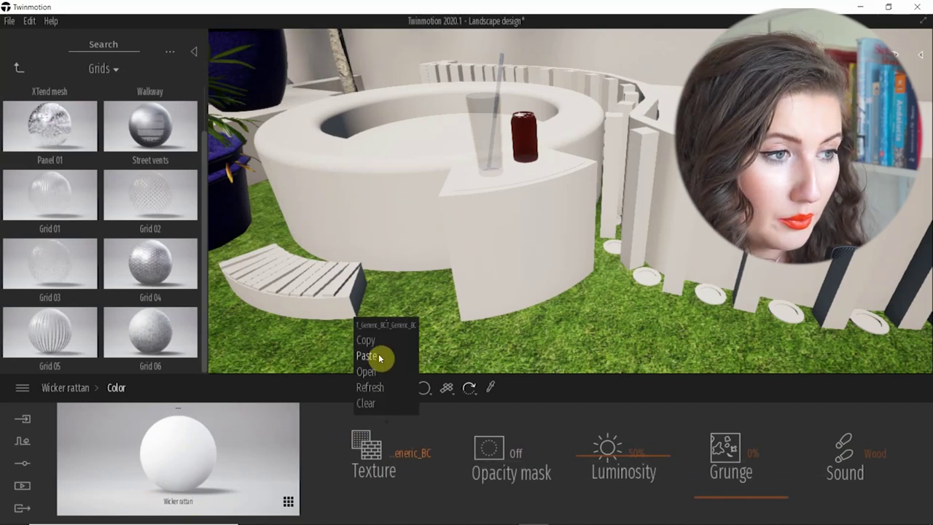
{"action": "left_click", "coordinate": [377, 409]}
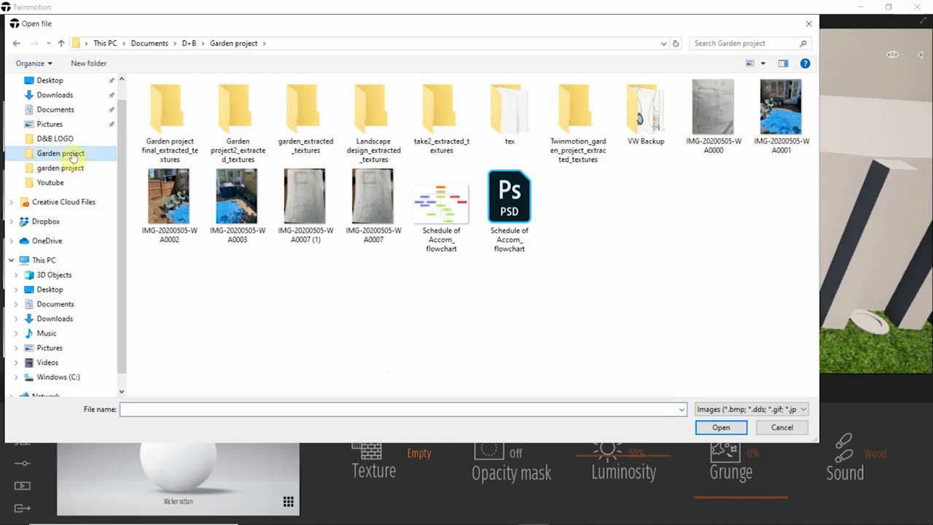
{"action": "left_click", "coordinate": [60, 168]}
{"action": "scroll", "coordinate": [583, 291], "scroll_direction": "down", "scroll_amount": 5}
{"action": "left_click", "coordinate": [586, 299]}
{"action": "double_click", "coordinate": [587, 298]}
Step: Apply Wicker rattan to the side table beside the hot tub and set the material's scale to 0.05
{"action": "left_click_drag", "start_coordinate": [203, 447], "coordinate": [491, 268]}
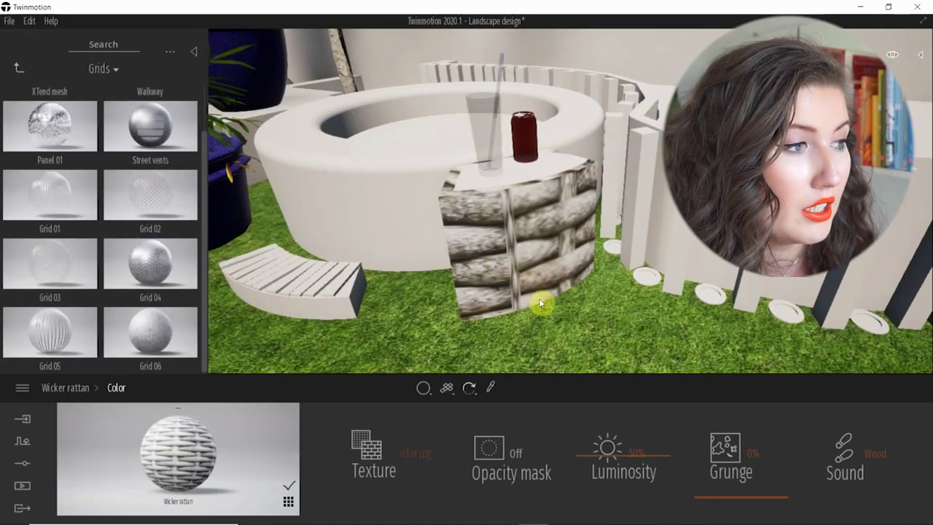
{"action": "left_click", "coordinate": [75, 390]}
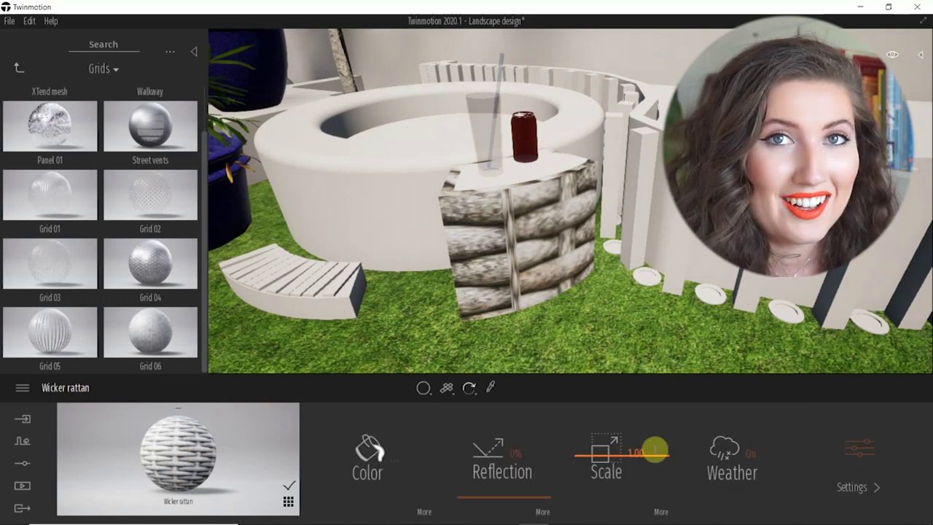
{"action": "left_click_drag", "start_coordinate": [610, 457], "coordinate": [615, 511]}
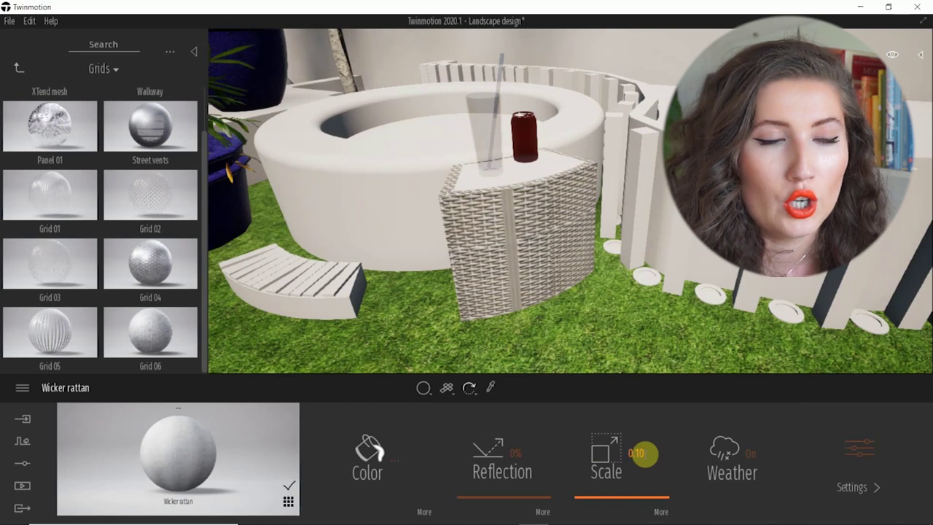
{"action": "left_click", "coordinate": [645, 454]}
{"action": "type", "text": "0,05"}
{"action": "key", "text": "Return"}
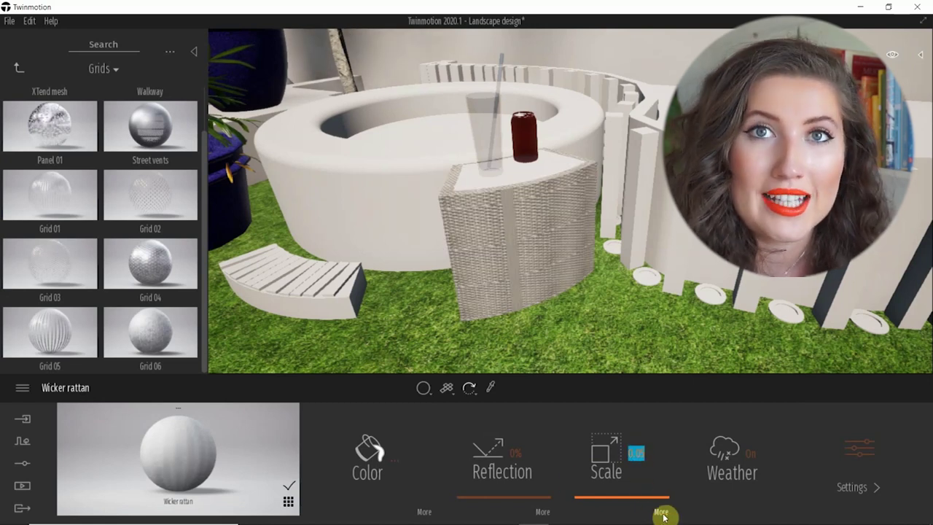
Step: Review the Wicker rattan reflection options, try another texture scale, and restore the scale to 0.05
{"action": "left_click_drag", "start_coordinate": [514, 500], "coordinate": [457, 490]}
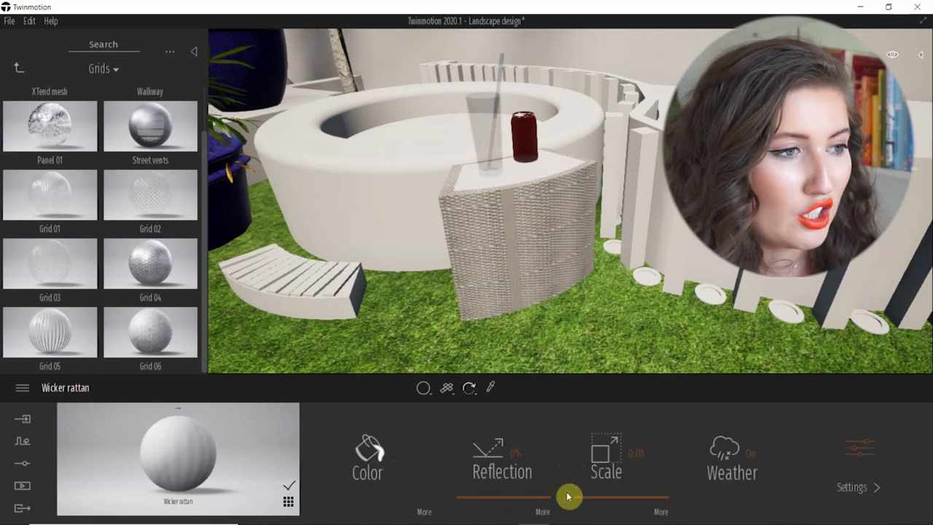
{"action": "left_click", "coordinate": [550, 511]}
{"action": "left_click", "coordinate": [65, 388]}
{"action": "left_click_drag", "start_coordinate": [620, 498], "coordinate": [622, 498]}
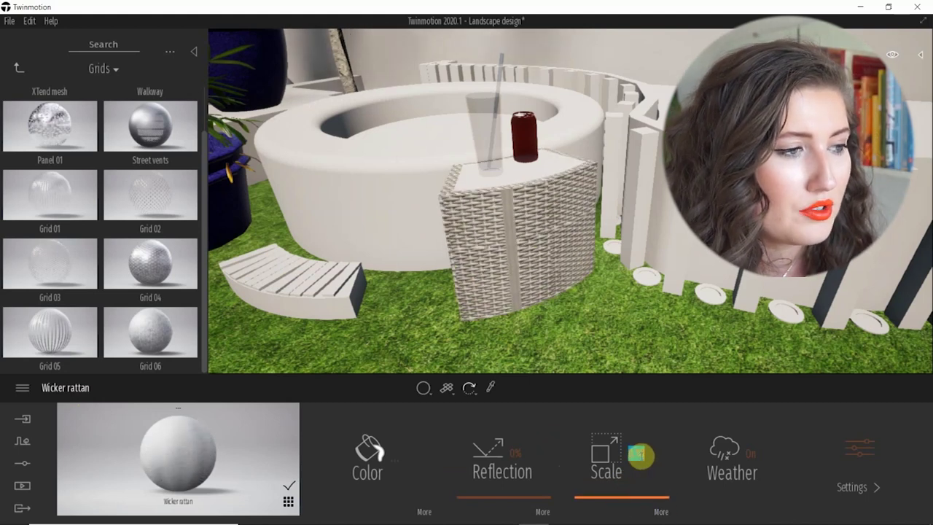
{"action": "left_click", "coordinate": [642, 456]}
{"action": "type", "text": "0.05"}
{"action": "key", "text": "Return"}
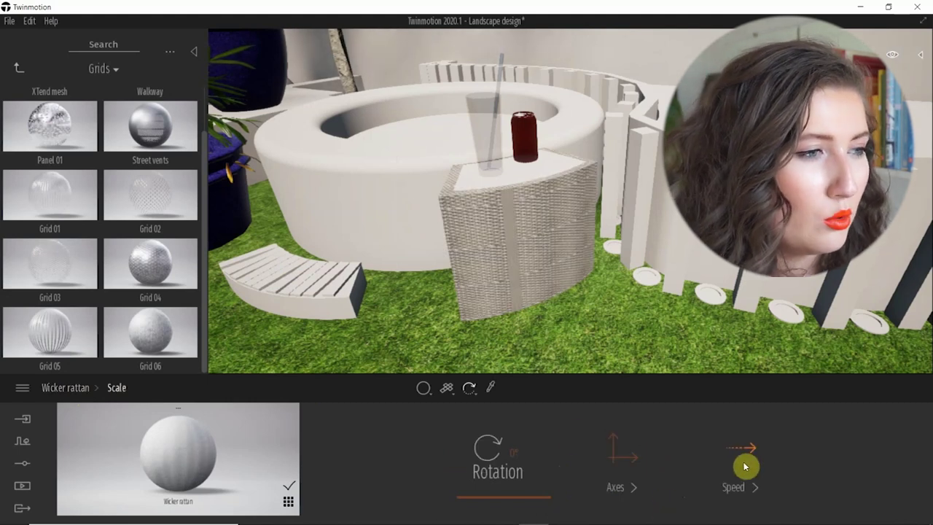
Step: Shift the Wicker rattan texture to -1.00 on X and about 0.94 on Y, and adjust its stretch on X
{"action": "left_click", "coordinate": [119, 397]}
{"action": "left_click", "coordinate": [899, 479]}
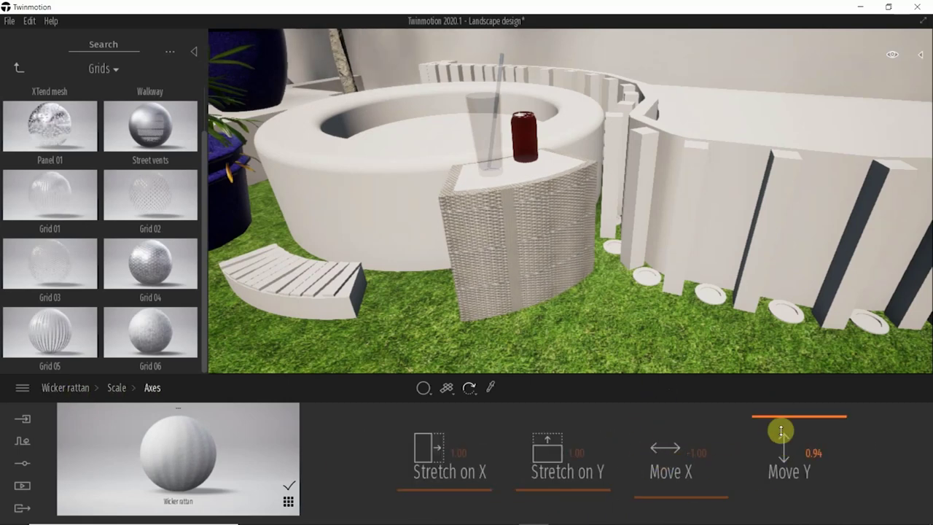
{"action": "left_click_drag", "start_coordinate": [436, 458], "coordinate": [442, 489]}
{"action": "left_click", "coordinate": [65, 388]}
Step: Tint the Wicker rattan material a darker grey-brown and inspect the side table from above
{"action": "middle_click_drag", "start_coordinate": [469, 298], "coordinate": [400, 297], "text": "shift"}
{"action": "left_click", "coordinate": [399, 467]}
{"action": "left_click_drag", "start_coordinate": [181, 124], "coordinate": [180, 191]}
{"action": "left_click", "coordinate": [272, 319]}
{"action": "scroll", "coordinate": [514, 153], "scroll_direction": "up", "scroll_amount": 4}
{"action": "scroll", "coordinate": [514, 154], "scroll_direction": "down", "scroll_amount": 3}
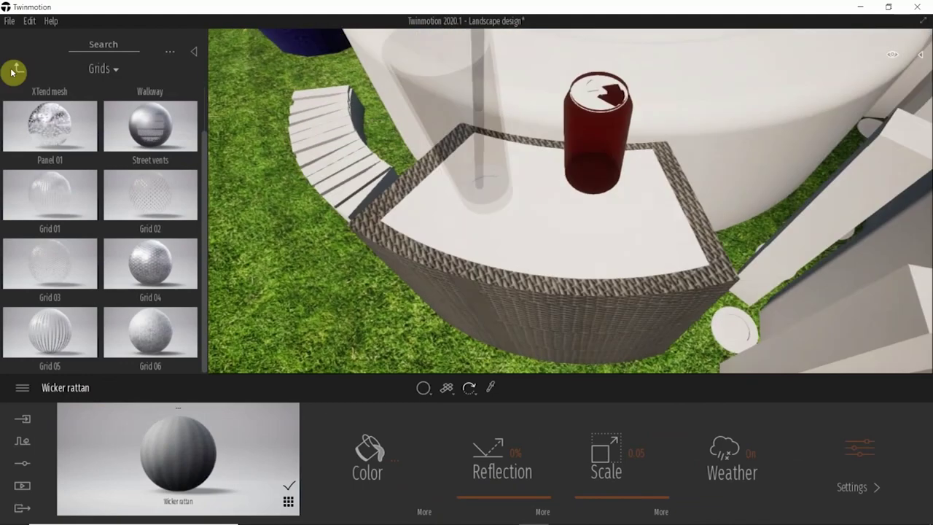
Step: Try Two sided glass on the side table's top at 96% opacity and preview a yellow tint
{"action": "left_click", "coordinate": [12, 71]}
{"action": "left_click_drag", "start_coordinate": [66, 197], "coordinate": [492, 201]}
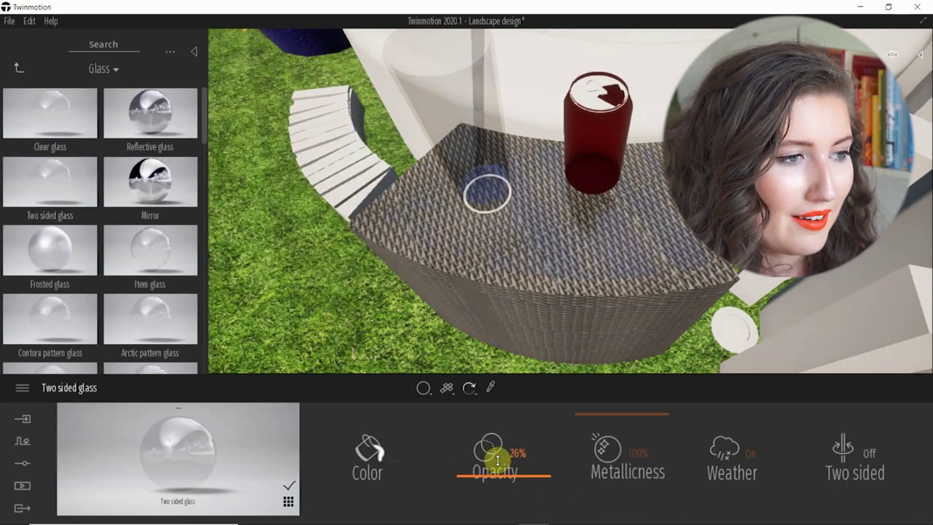
{"action": "left_click_drag", "start_coordinate": [498, 459], "coordinate": [503, 417]}
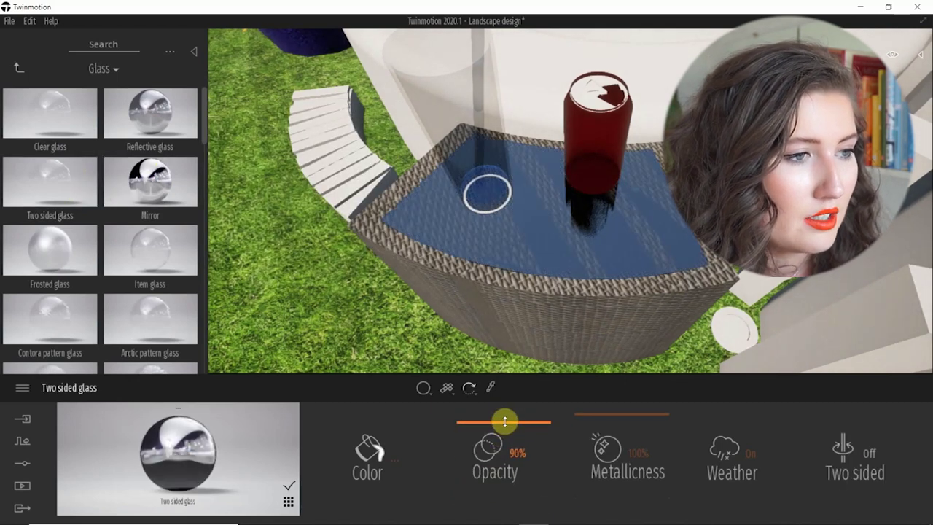
{"action": "left_click", "coordinate": [394, 464]}
{"action": "left_click", "coordinate": [383, 292]}
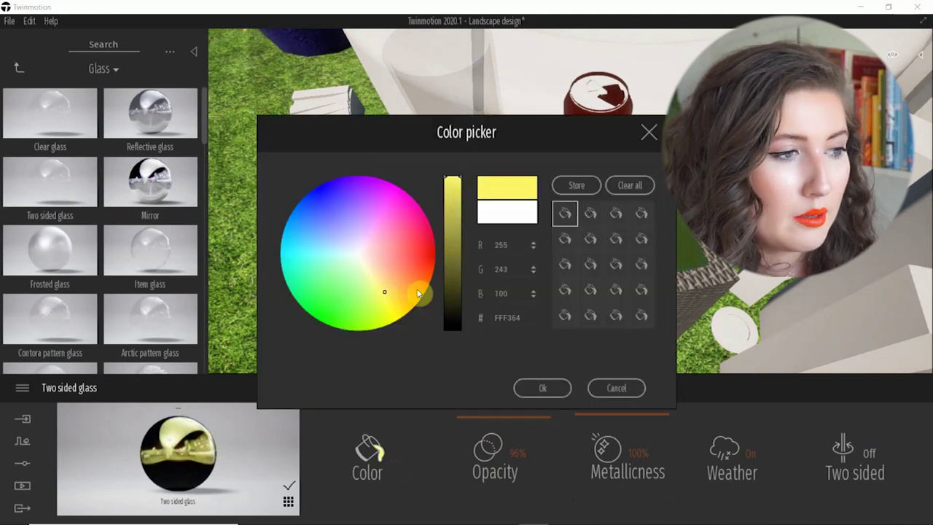
{"action": "left_click", "coordinate": [611, 387]}
Step: Apply Clear glass to the side table's top, set its opacity to 90%, and confirm its color
{"action": "left_click_drag", "start_coordinate": [221, 228], "coordinate": [533, 229]}
{"action": "left_click_drag", "start_coordinate": [484, 447], "coordinate": [488, 418]}
{"action": "middle_click_drag", "start_coordinate": [529, 331], "coordinate": [583, 262], "text": "shift"}
{"action": "mouse_move", "coordinate": [496, 424]}
{"action": "left_mouse_down"}
{"action": "mouse_move", "coordinate": [496, 446]}
{"action": "mouse_move", "coordinate": [497, 422]}
{"action": "left_mouse_up"}
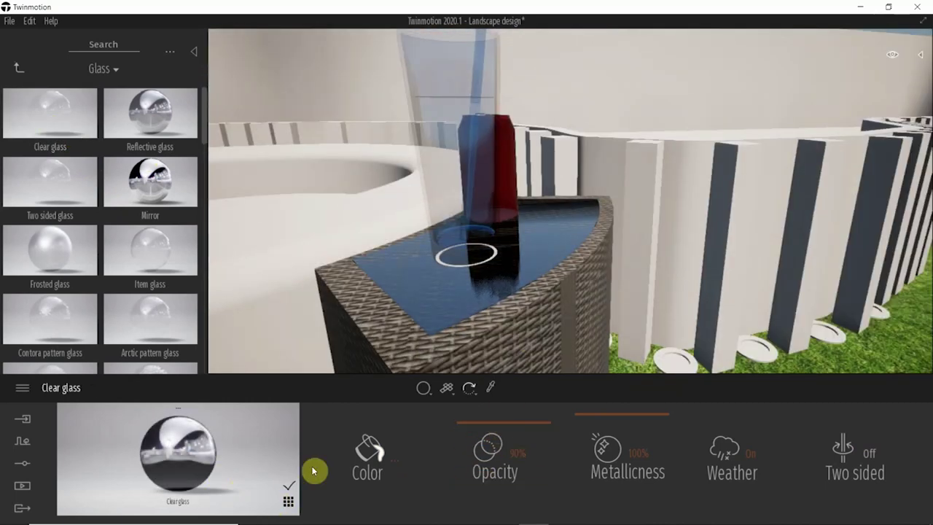
{"action": "left_click", "coordinate": [368, 455]}
{"action": "left_click_drag", "start_coordinate": [467, 132], "coordinate": [752, 170]}
{"action": "left_click", "coordinate": [816, 421]}
{"action": "mouse_move", "coordinate": [466, 255]}
{"action": "middle_mouse_down", "text": "shift"}
{"action": "mouse_move", "coordinate": [489, 149]}
{"action": "mouse_move", "coordinate": [458, 267]}
{"action": "mouse_move", "coordinate": [471, 250]}
{"action": "mouse_move", "coordinate": [462, 258]}
{"action": "middle_mouse_up", "text": "shift"}
{"action": "scroll", "coordinate": [620, 208], "scroll_direction": "down", "scroll_amount": 5}
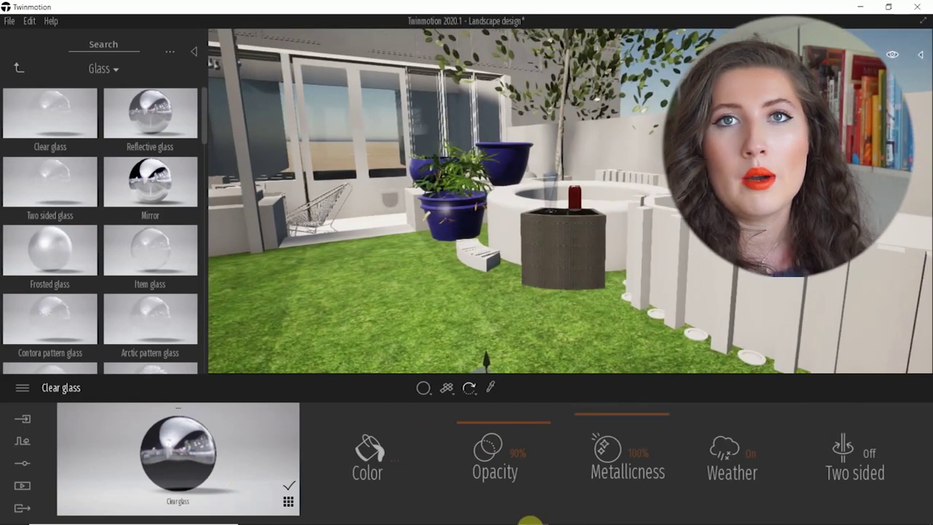
Step: Apply the Forest ground 3 nature material to the soil of the curved planting bed along the fence
{"action": "left_click", "coordinate": [442, 513]}
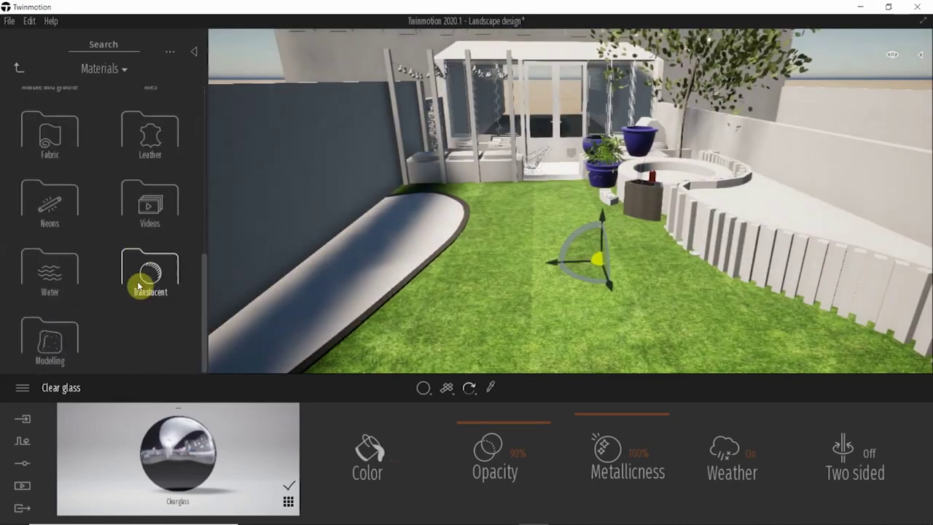
{"action": "scroll", "coordinate": [58, 146], "scroll_direction": "up", "scroll_amount": 5}
{"action": "left_click", "coordinate": [65, 340]}
{"action": "scroll", "coordinate": [62, 281], "scroll_direction": "down", "scroll_amount": 8}
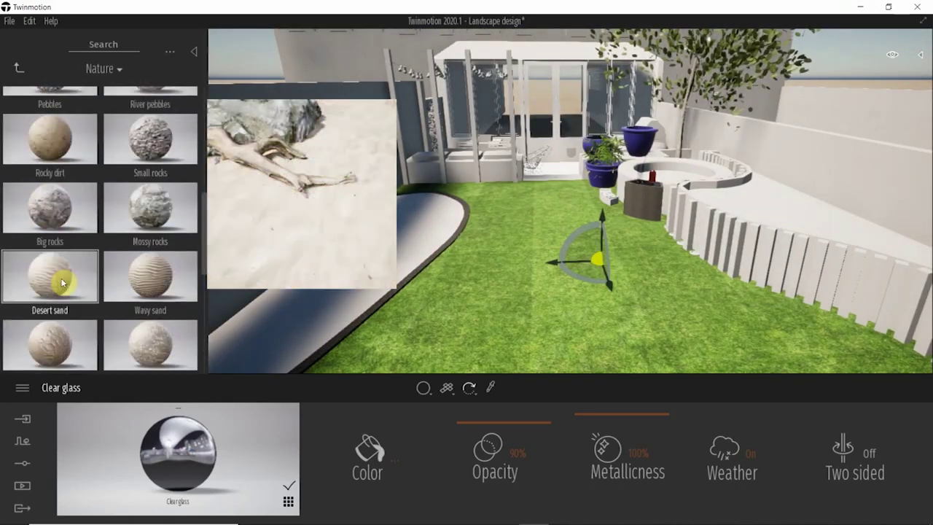
{"action": "scroll", "coordinate": [58, 226], "scroll_direction": "up", "scroll_amount": 5}
{"action": "scroll", "coordinate": [66, 201], "scroll_direction": "up", "scroll_amount": 3}
{"action": "left_click_drag", "start_coordinate": [49, 219], "coordinate": [583, 296]}
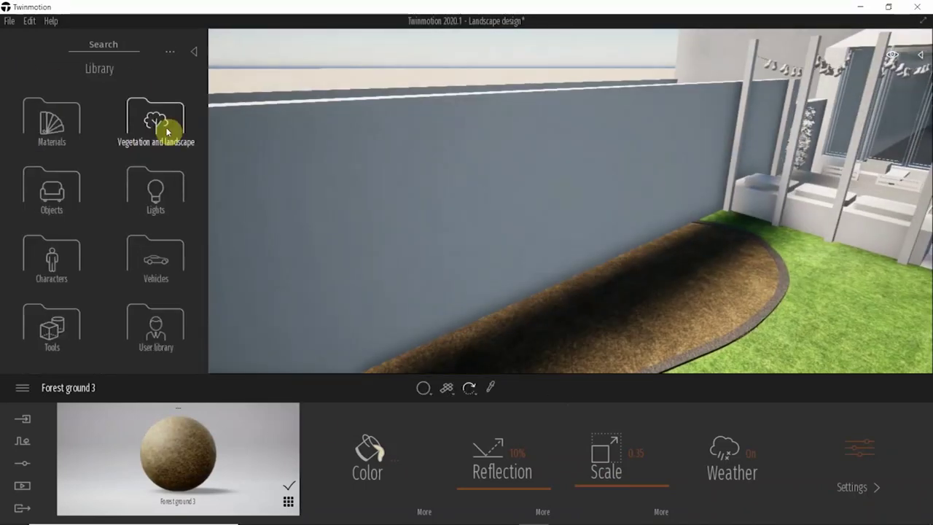
Step: Look through the Grass and flowers vegetation, and open the Concrete material category
{"action": "left_click", "coordinate": [167, 129]}
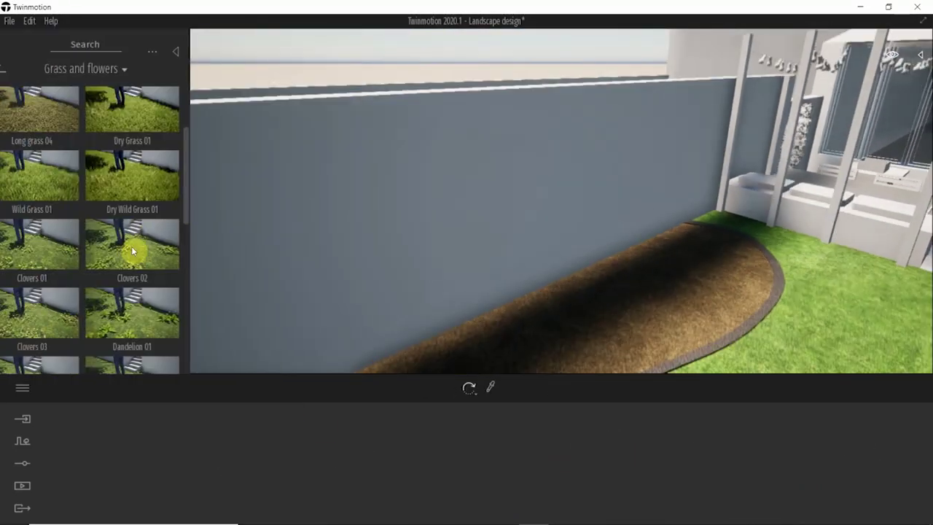
{"action": "scroll", "coordinate": [46, 333], "scroll_direction": "down", "scroll_amount": 5}
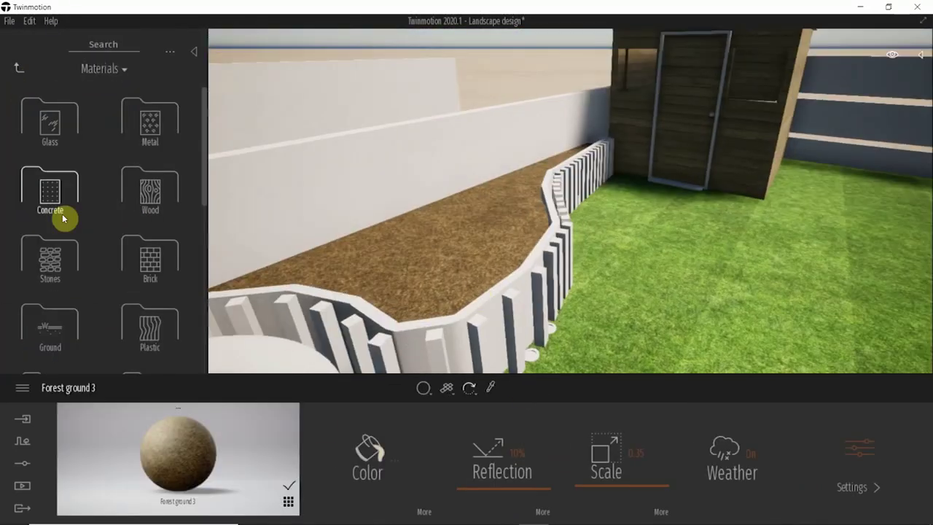
{"action": "left_click", "coordinate": [63, 211]}
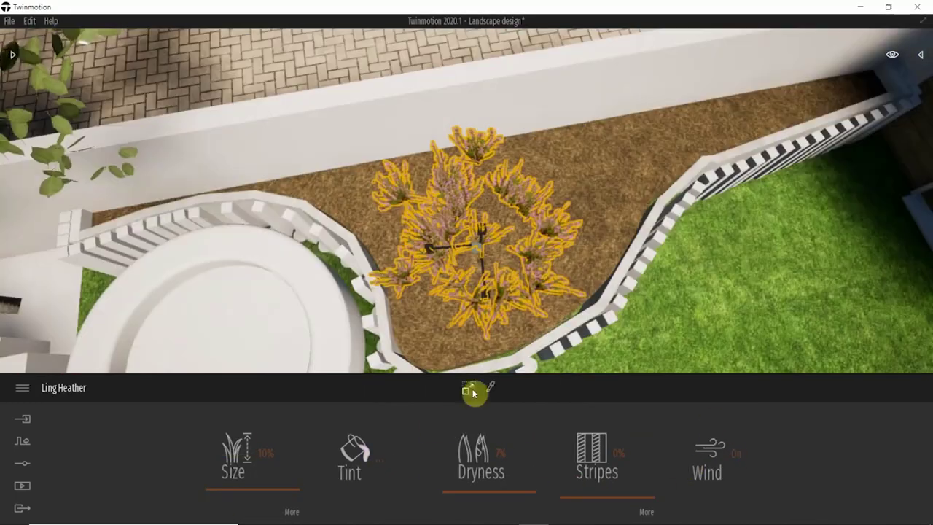
Step: Reposition the Ling Heather clump in the planting bed behind the hot tub and tint it light pink-purple
{"action": "left_click", "coordinate": [468, 391]}
{"action": "mouse_move", "coordinate": [461, 270]}
{"action": "left_mouse_down"}
{"action": "mouse_move", "coordinate": [430, 219]}
{"action": "mouse_move", "coordinate": [466, 297]}
{"action": "left_mouse_up"}
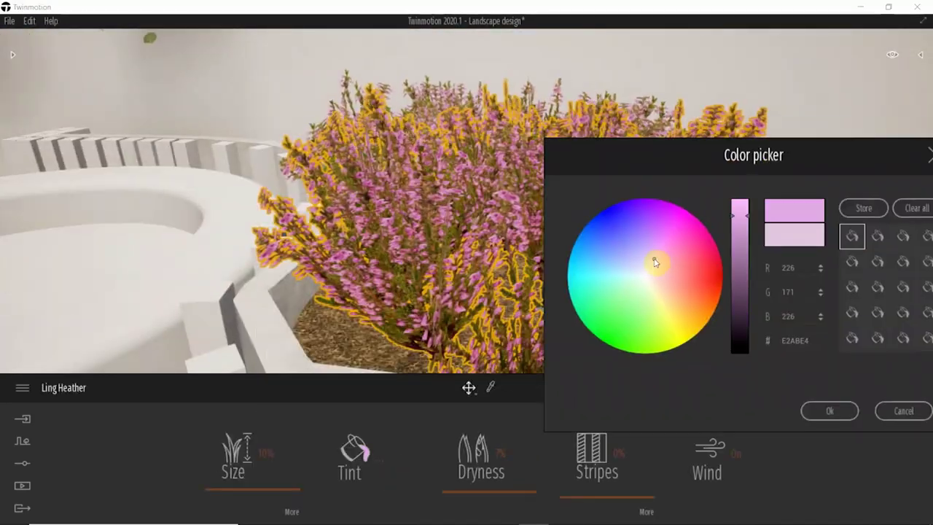
{"action": "left_click", "coordinate": [821, 410]}
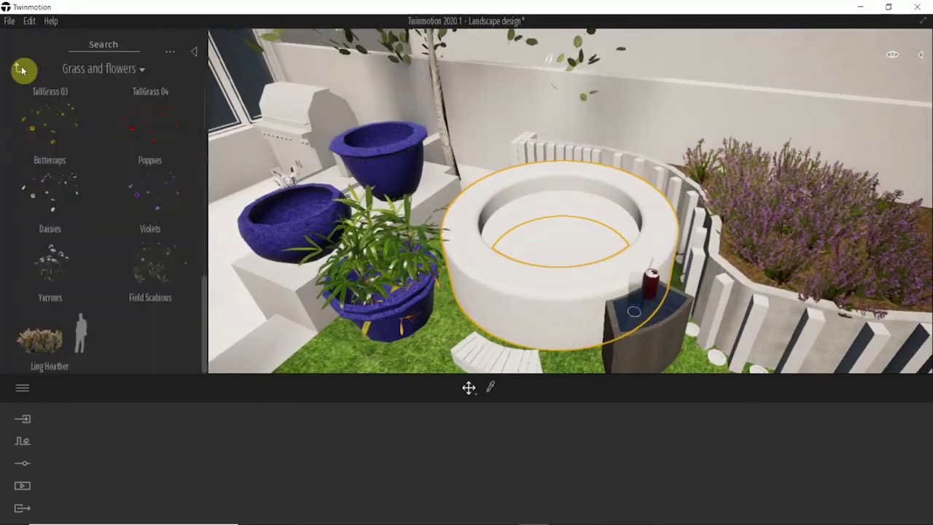
Step: Apply the Pool 02 water material to the hot tub's water surface and give it a soft violet-blue color
{"action": "left_click", "coordinate": [21, 68]}
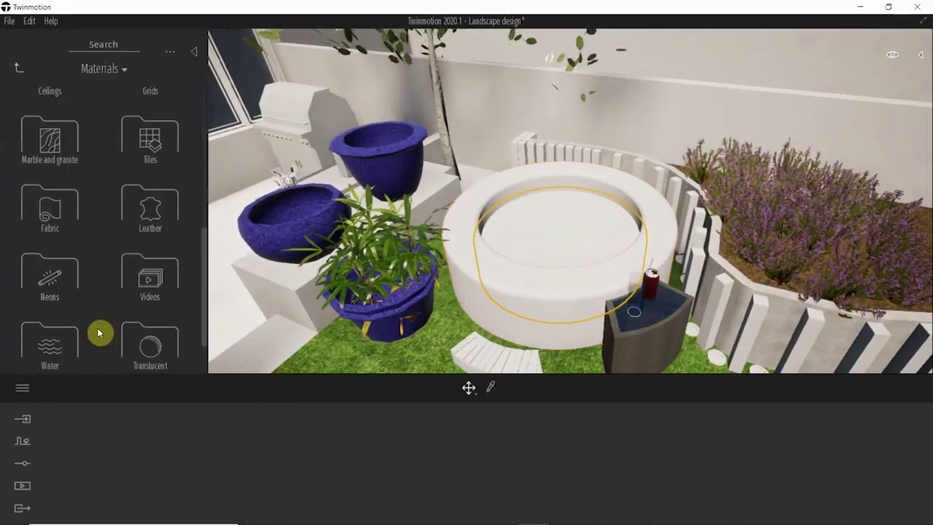
{"action": "left_click", "coordinate": [100, 333]}
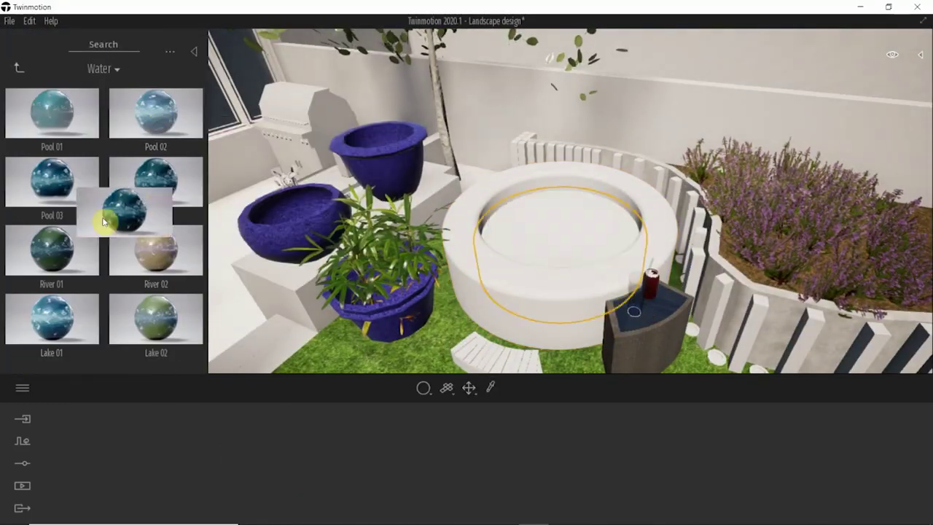
{"action": "left_click_drag", "start_coordinate": [155, 117], "coordinate": [558, 219]}
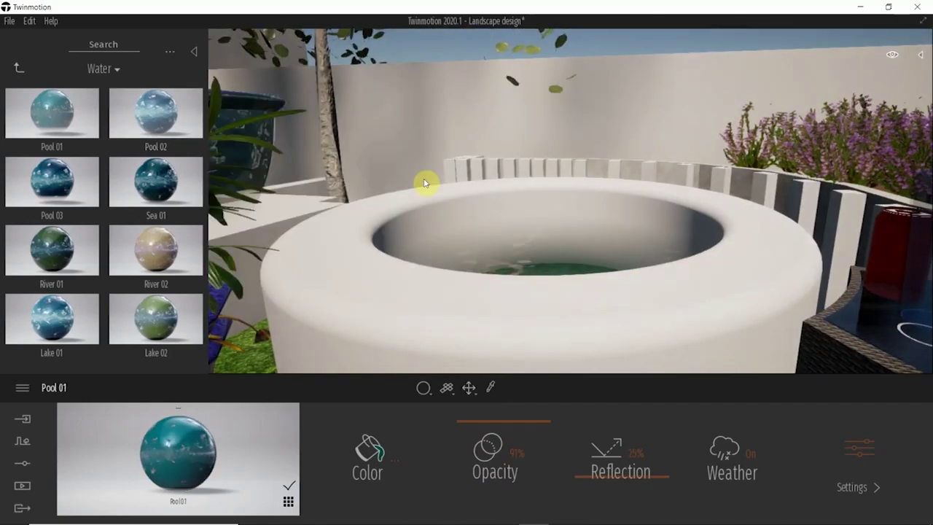
{"action": "left_click", "coordinate": [386, 455]}
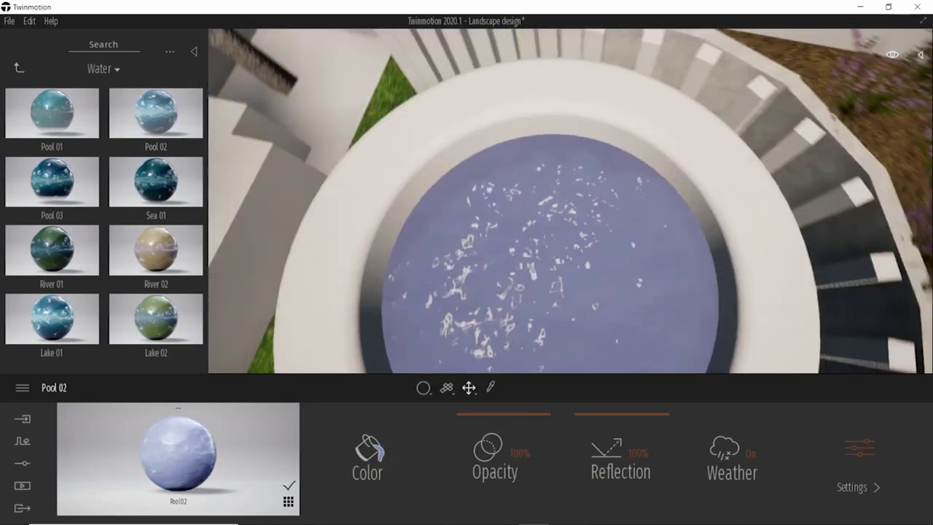
Step: Adjust the texture scale of the custom striped material on the hot tub, and browse Wood materials for the step's slats
{"action": "mouse_move", "coordinate": [136, 82]}
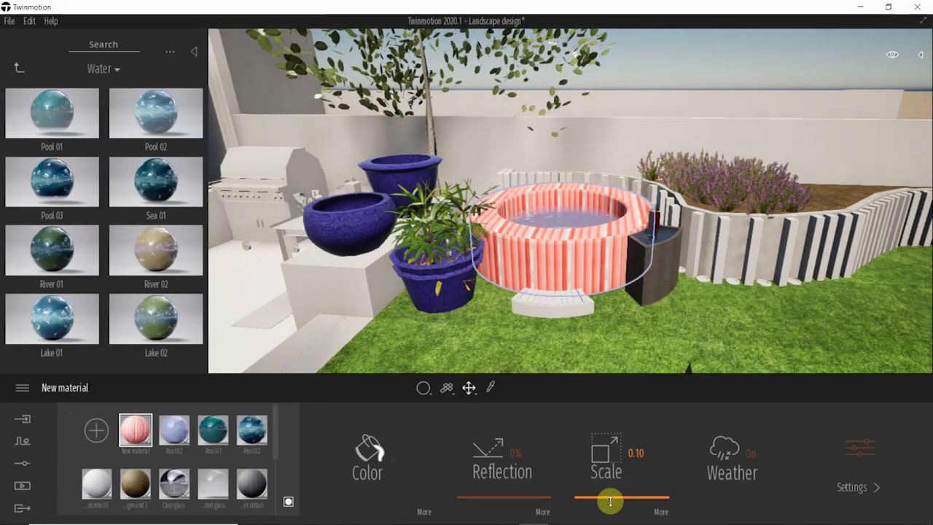
{"action": "left_click_drag", "start_coordinate": [608, 498], "coordinate": [611, 493]}
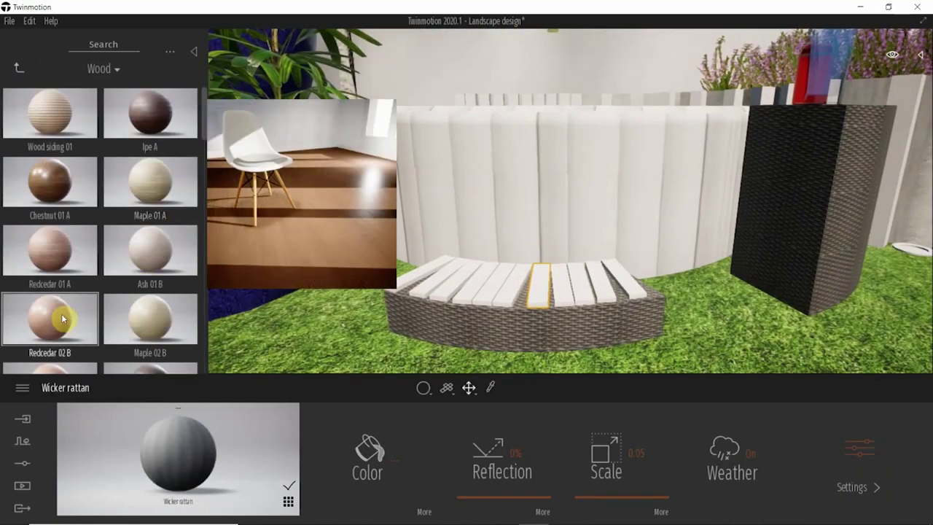
{"action": "scroll", "coordinate": [61, 313], "scroll_direction": "down", "scroll_amount": 2}
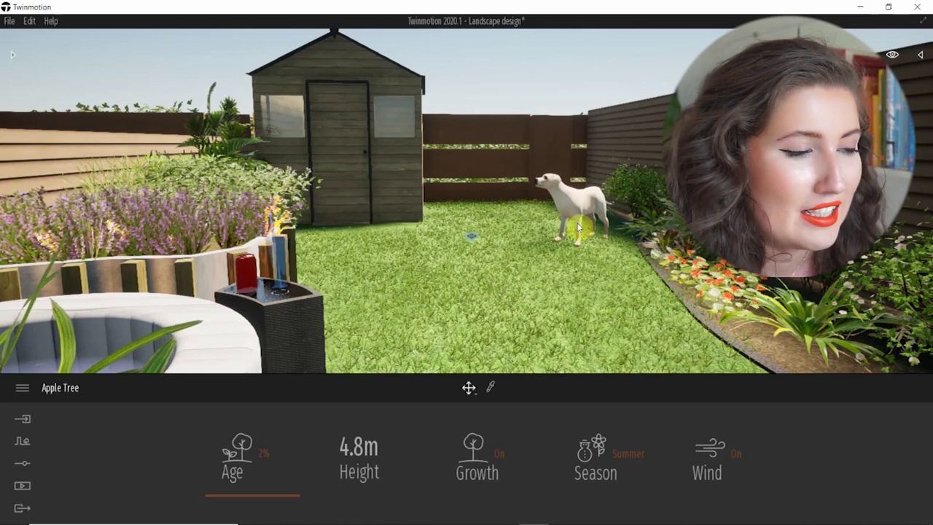
Step: Review the furnished garden from the lawn near the shed back through the glazed house doors
{"action": "scroll", "coordinate": [506, 253], "scroll_direction": "down", "scroll_amount": 4}
{"action": "scroll", "coordinate": [506, 254], "scroll_direction": "down", "scroll_amount": 4}
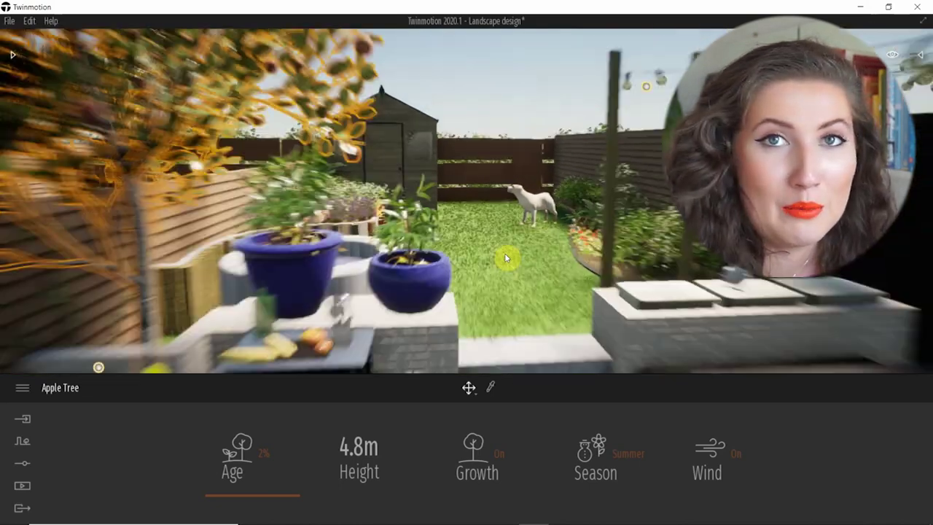
{"action": "scroll", "coordinate": [531, 304], "scroll_direction": "up", "scroll_amount": 5}
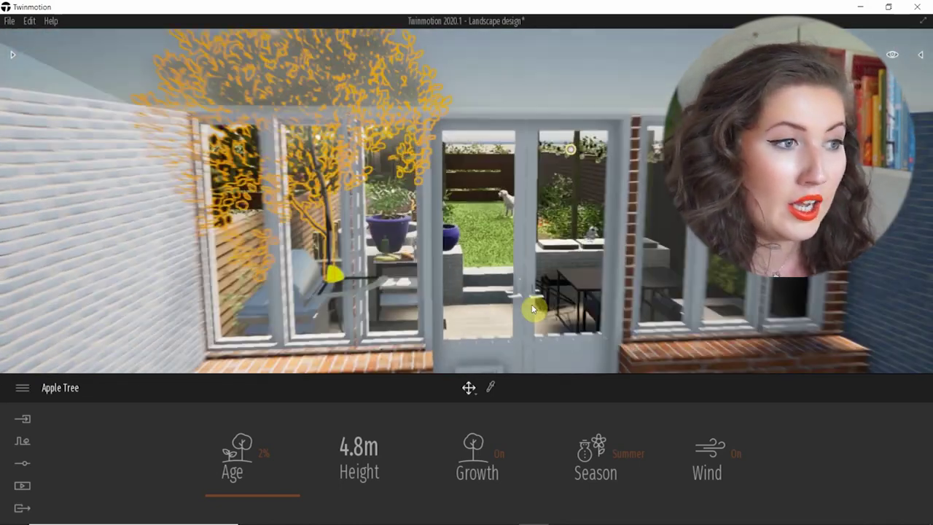
{"action": "left_click", "coordinate": [532, 292]}
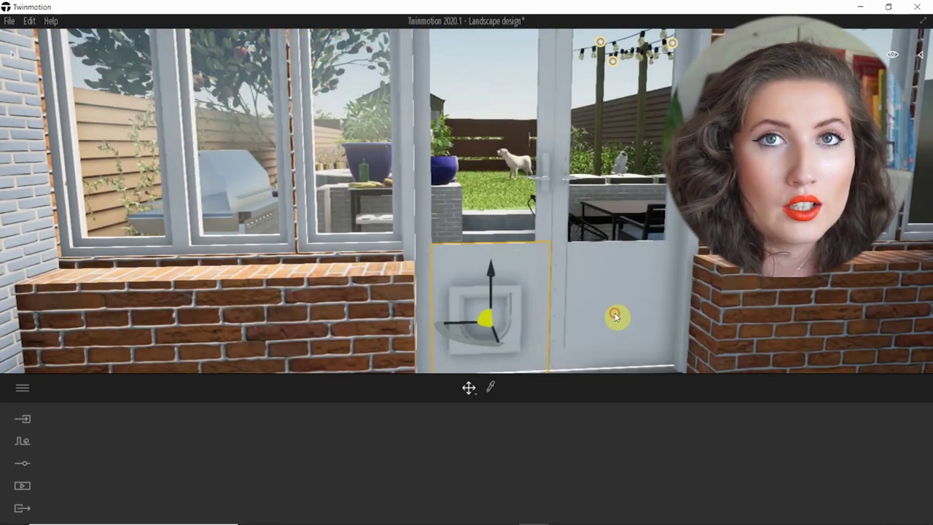
{"action": "scroll", "coordinate": [558, 197], "scroll_direction": "up", "scroll_amount": 6}
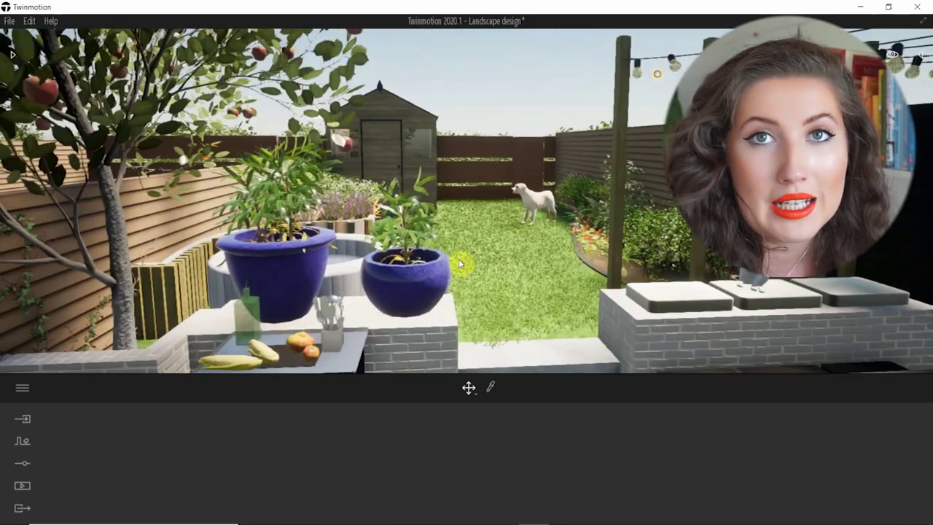
{"action": "key", "text": "q"}
{"action": "key", "text": "e"}
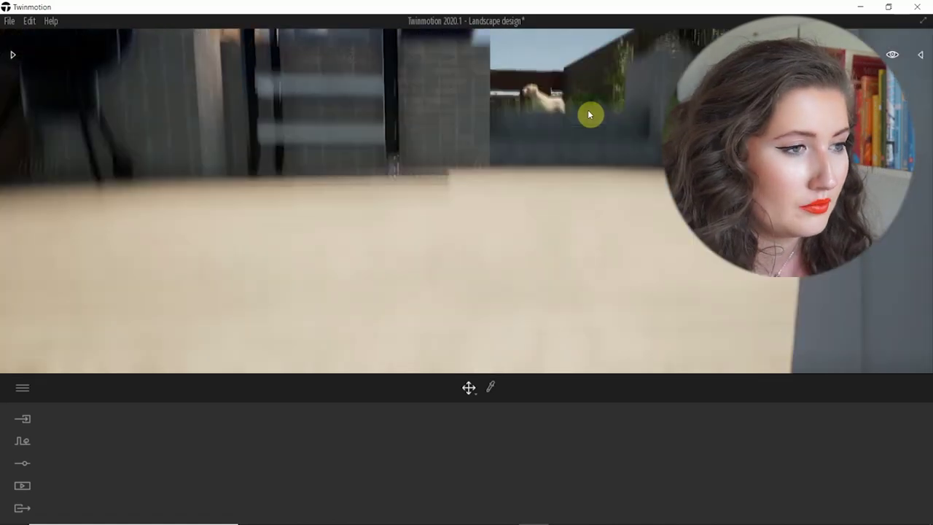
Step: Frame the patio corner with the barbecues, serving trolley and apple tree, and create a still image from that view
{"action": "left_click", "coordinate": [439, 188]}
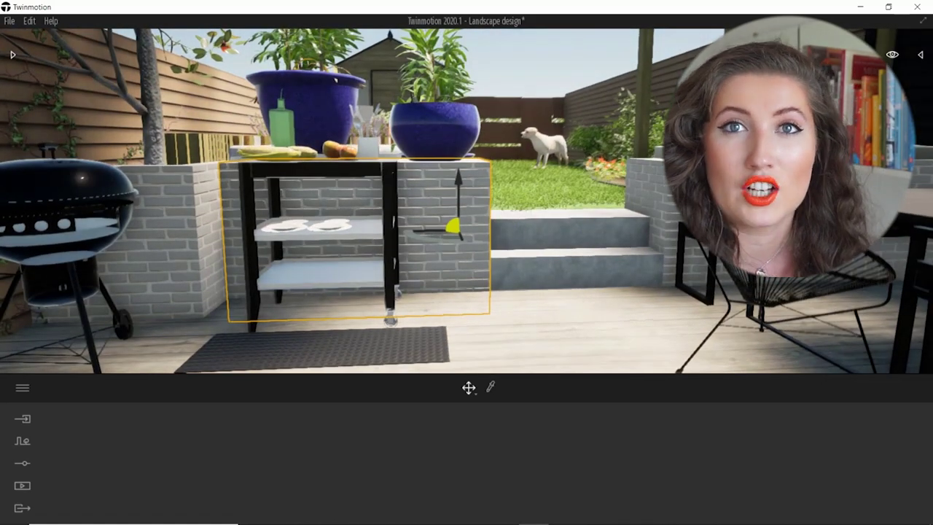
{"action": "middle_click_drag", "start_coordinate": [593, 235], "coordinate": [467, 235], "text": "shift"}
{"action": "scroll", "coordinate": [592, 234], "scroll_direction": "down", "scroll_amount": 2}
{"action": "scroll", "coordinate": [593, 235], "scroll_direction": "down", "scroll_amount": 2}
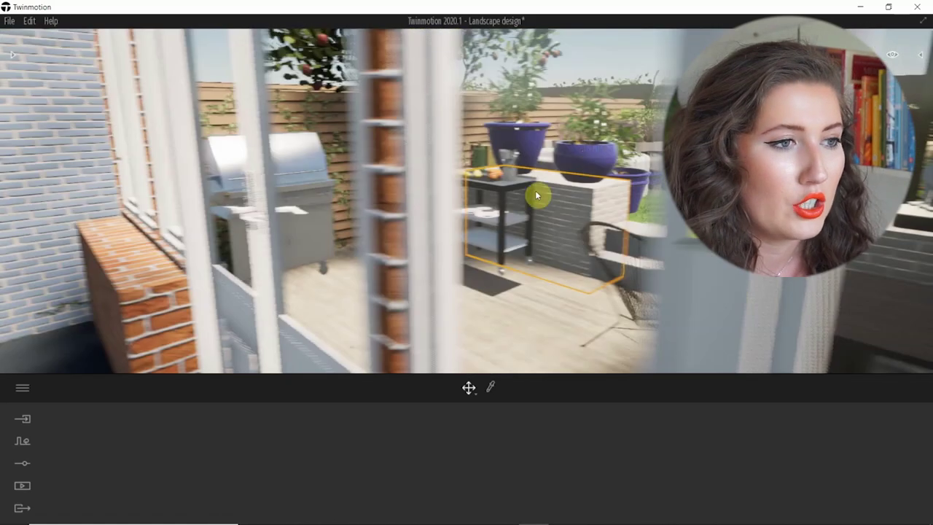
{"action": "scroll", "coordinate": [536, 195], "scroll_direction": "up", "scroll_amount": 3}
{"action": "scroll", "coordinate": [531, 254], "scroll_direction": "down", "scroll_amount": 3}
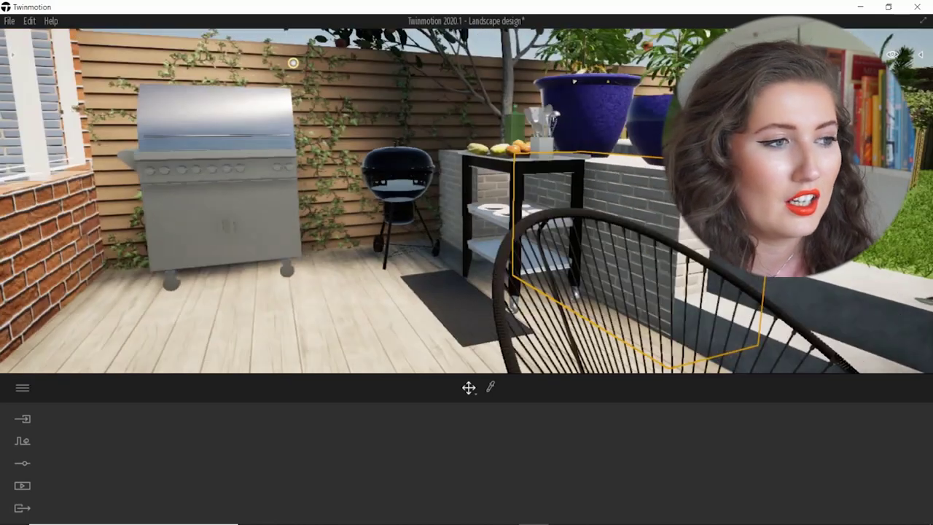
{"action": "middle_click_drag", "start_coordinate": [531, 254], "coordinate": [612, 257], "text": "shift"}
{"action": "left_click_drag", "start_coordinate": [612, 257], "coordinate": [570, 235]}
{"action": "left_click", "coordinate": [777, 284]}
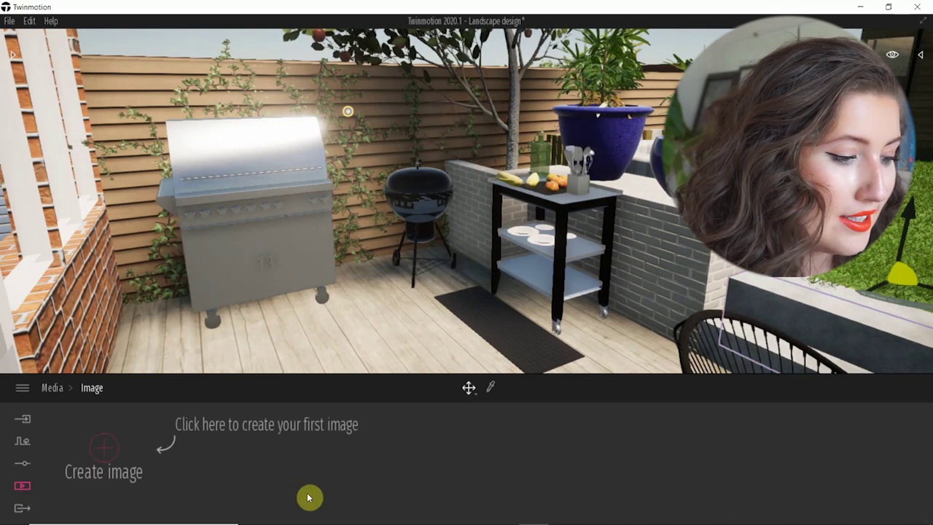
{"action": "left_click", "coordinate": [111, 446]}
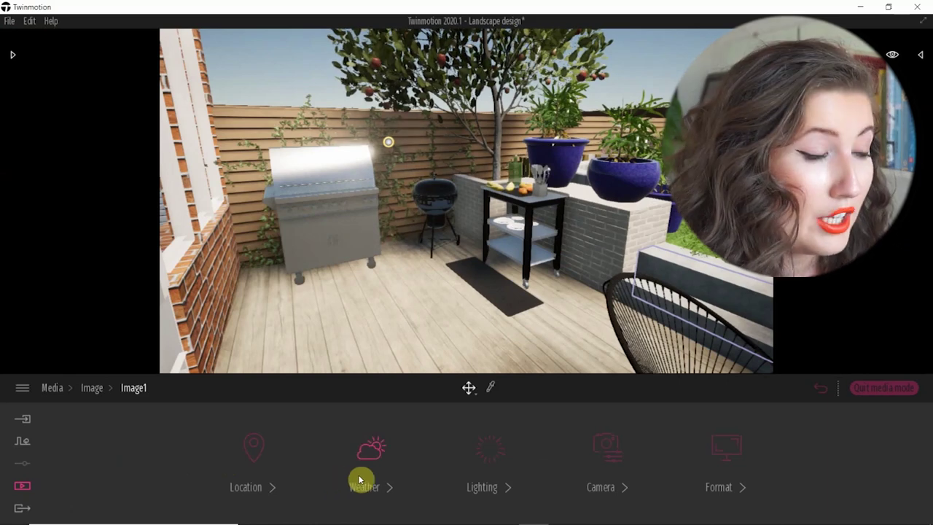
Step: Try cloudier weather, an exposure change and a 7300K white balance on Image1, and check the additional lighting settings
{"action": "left_click_drag", "start_coordinate": [94, 461], "coordinate": [214, 469]}
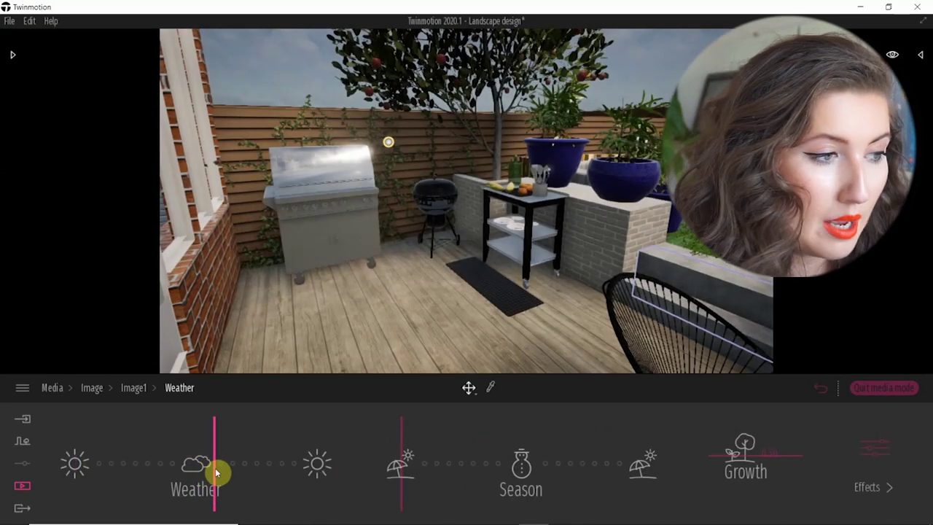
{"action": "left_click_drag", "start_coordinate": [158, 457], "coordinate": [73, 455]}
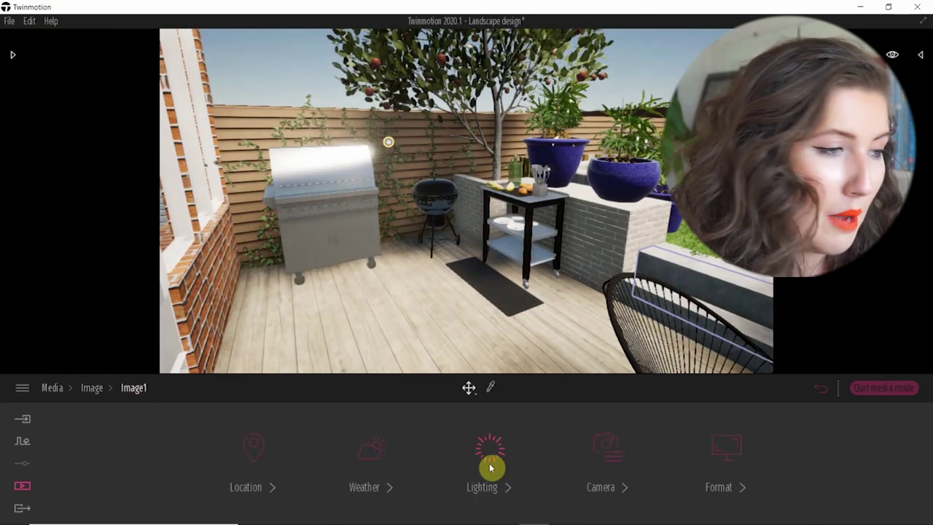
{"action": "mouse_move", "coordinate": [241, 446]}
{"action": "left_mouse_down"}
{"action": "mouse_move", "coordinate": [242, 429]}
{"action": "mouse_move", "coordinate": [241, 502]}
{"action": "mouse_move", "coordinate": [240, 427]}
{"action": "mouse_move", "coordinate": [241, 456]}
{"action": "left_mouse_up"}
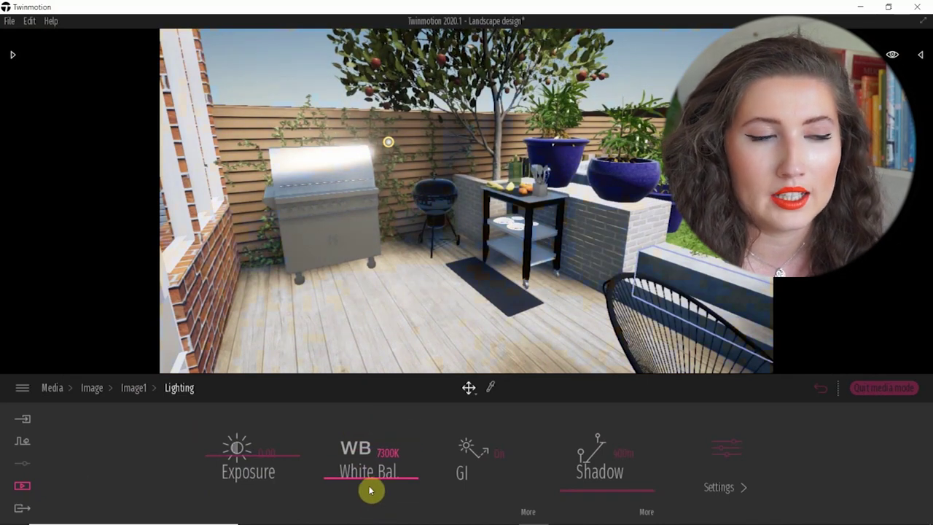
{"action": "left_click", "coordinate": [725, 487]}
{"action": "left_click", "coordinate": [134, 387]}
Step: Adjust the camera's field of view for Image1
{"action": "left_click", "coordinate": [608, 487]}
{"action": "left_click_drag", "start_coordinate": [144, 460], "coordinate": [142, 479]}
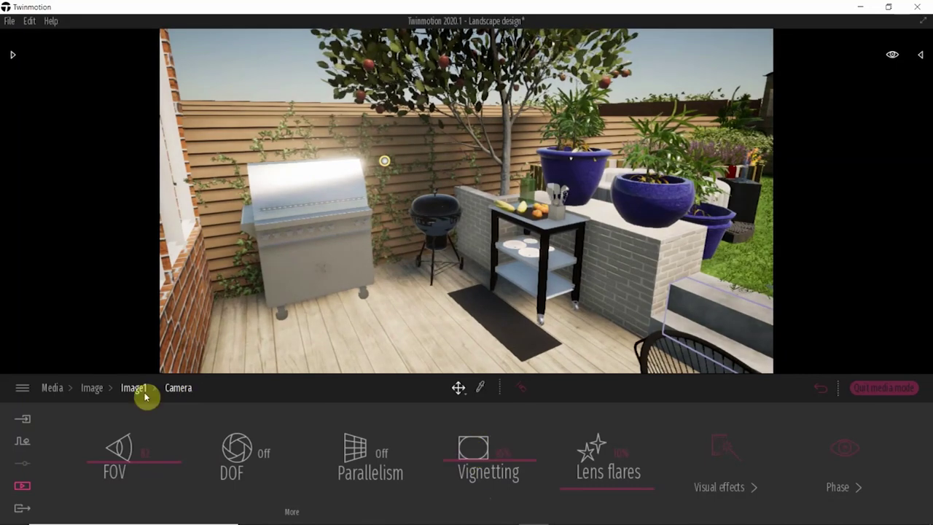
{"action": "left_click", "coordinate": [134, 390]}
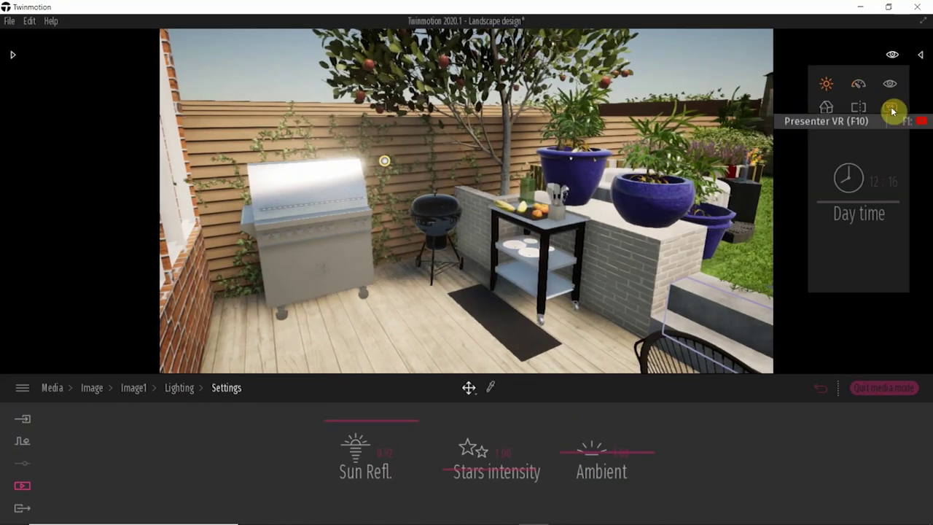
Step: Check the weather and season settings of Image1 and the export settings for refinement, motion blur and lighting
{"action": "left_click", "coordinate": [179, 388]}
{"action": "left_click", "coordinate": [572, 481]}
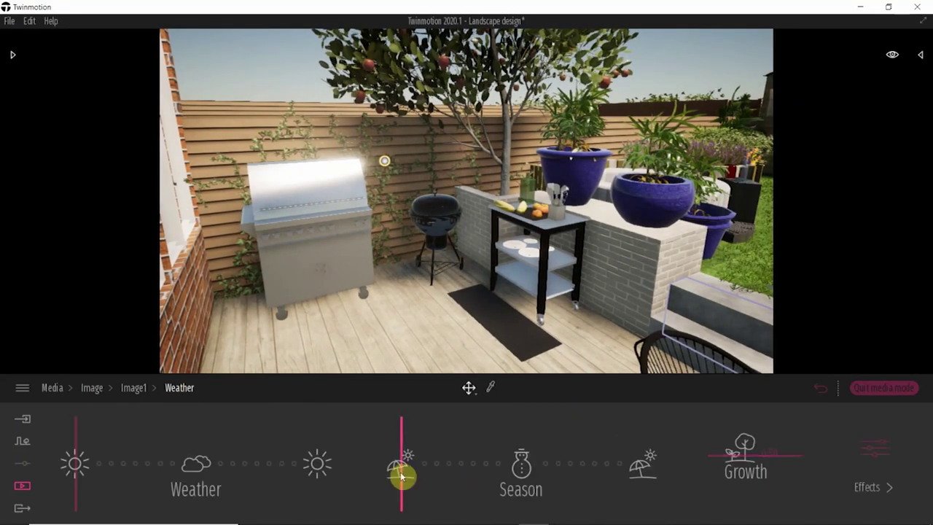
{"action": "left_click", "coordinate": [92, 388]}
{"action": "left_click", "coordinate": [230, 461]}
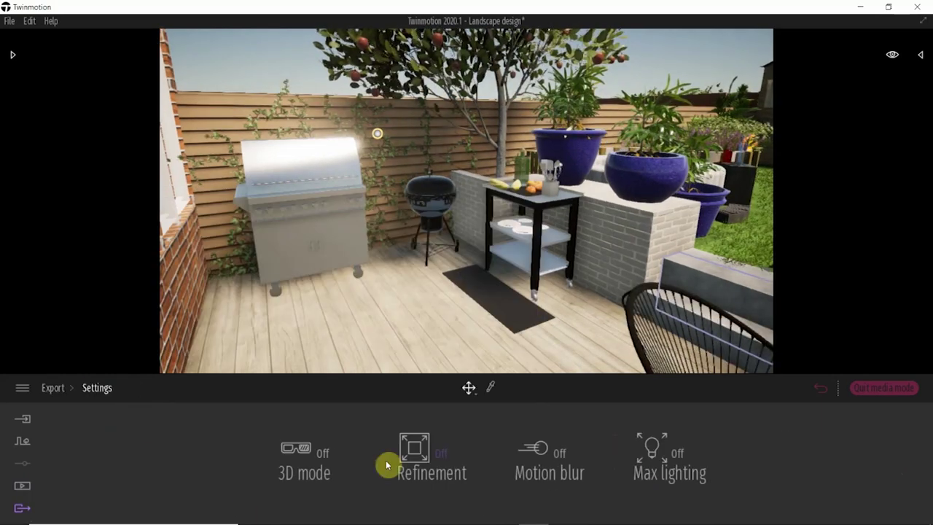
{"action": "left_click", "coordinate": [52, 388]}
{"action": "left_click", "coordinate": [24, 486]}
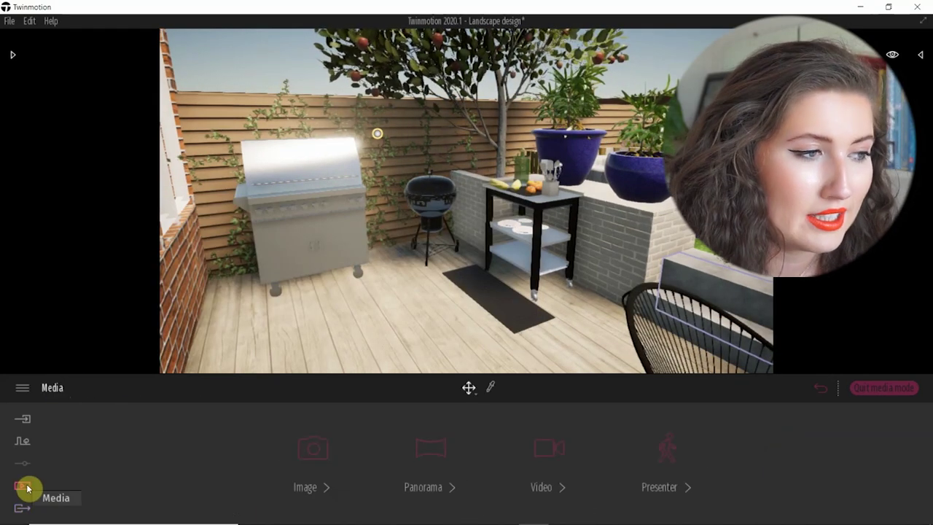
Step: Export Image1 as a still image into a subfolder of the D+B documents folder
{"action": "left_click", "coordinate": [325, 453]}
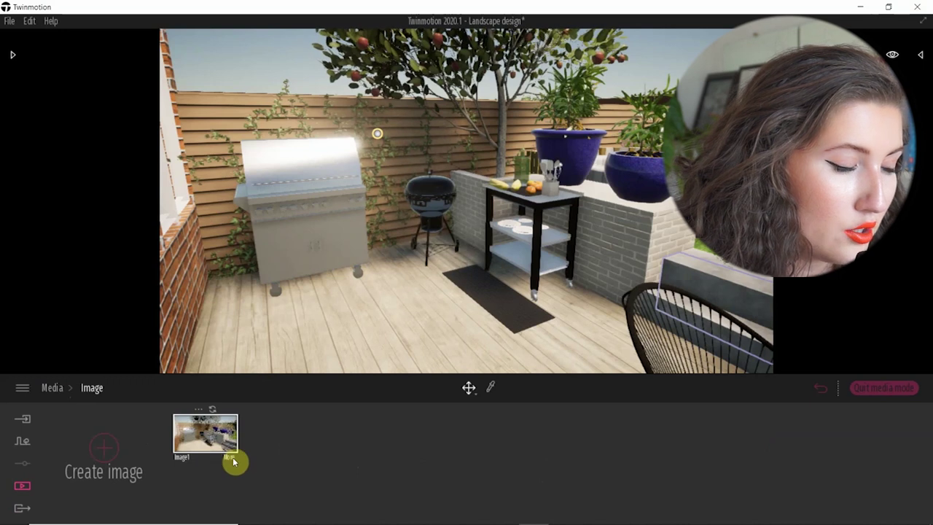
{"action": "left_click", "coordinate": [230, 453]}
{"action": "left_click", "coordinate": [27, 510]}
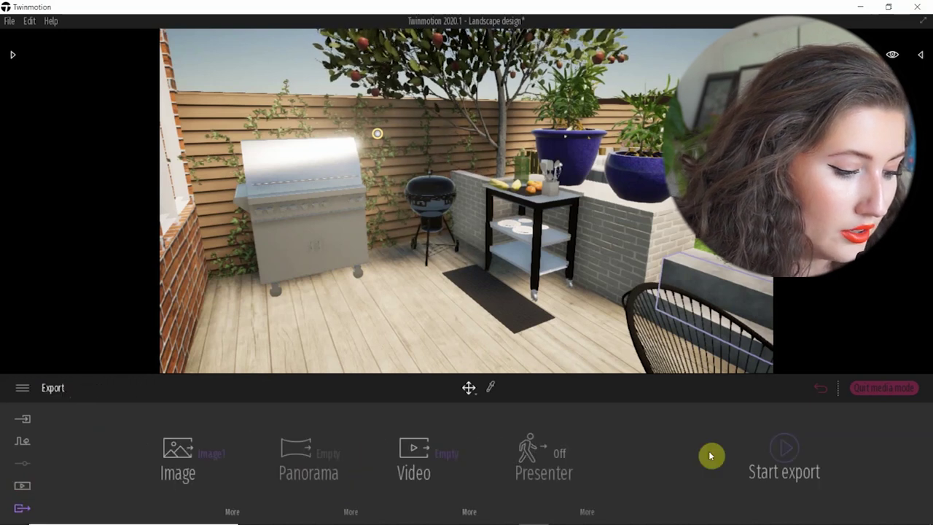
{"action": "left_click", "coordinate": [831, 461]}
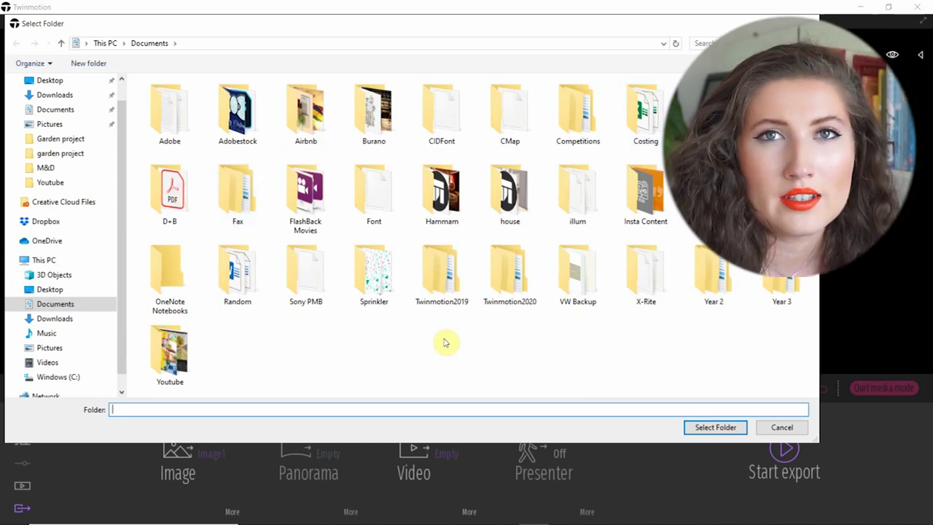
{"action": "double_click", "coordinate": [182, 193]}
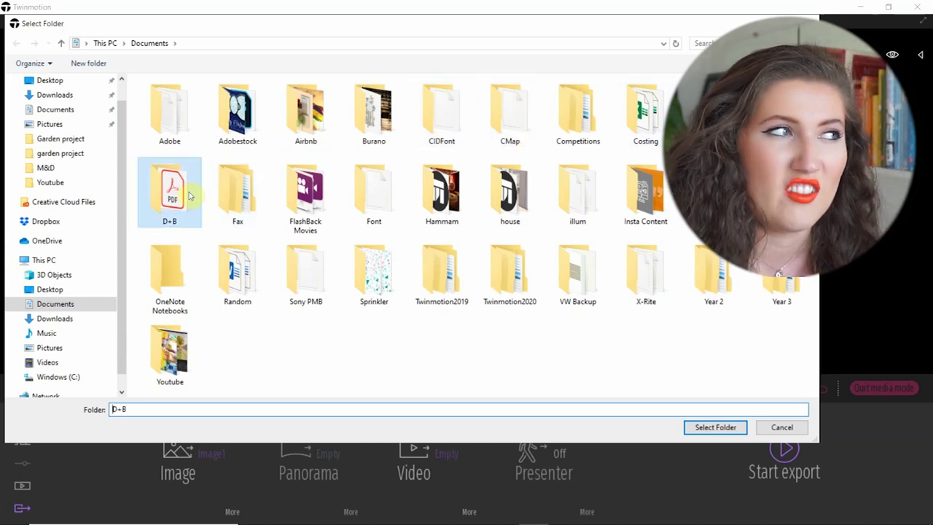
{"action": "scroll", "coordinate": [629, 256], "scroll_direction": "down", "scroll_amount": 3}
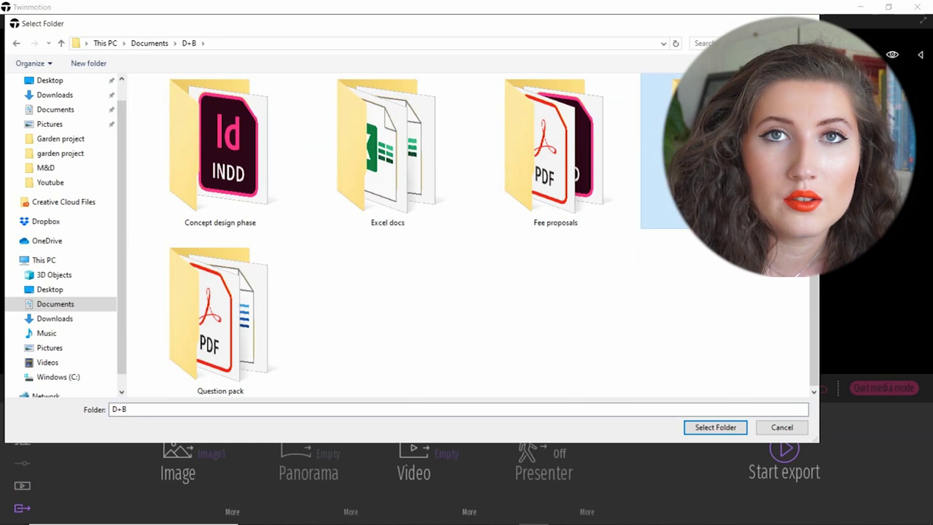
{"action": "double_click", "coordinate": [656, 109]}
{"action": "left_click", "coordinate": [718, 428]}
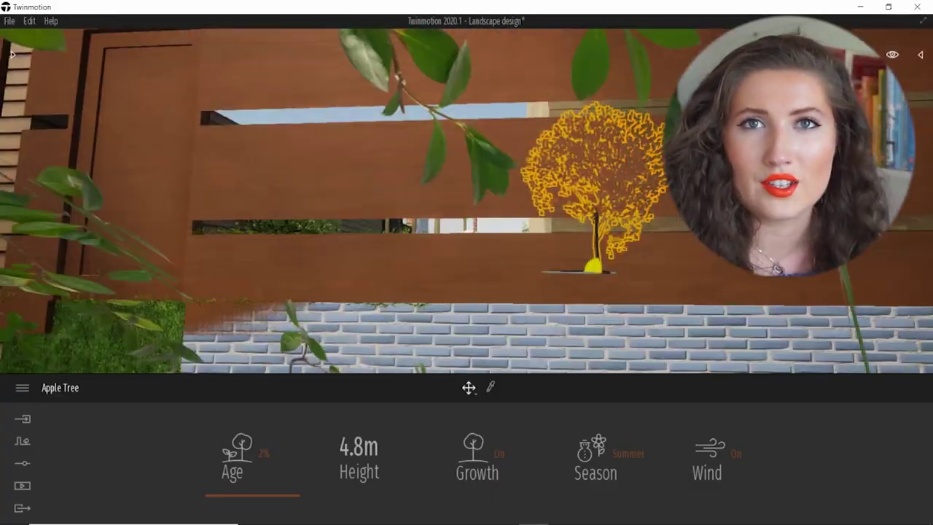
Step: Fly the camera from the lawn past the patio into the house, looking back down the room towards the garden doors
{"action": "scroll", "coordinate": [476, 296], "scroll_direction": "up", "scroll_amount": 5}
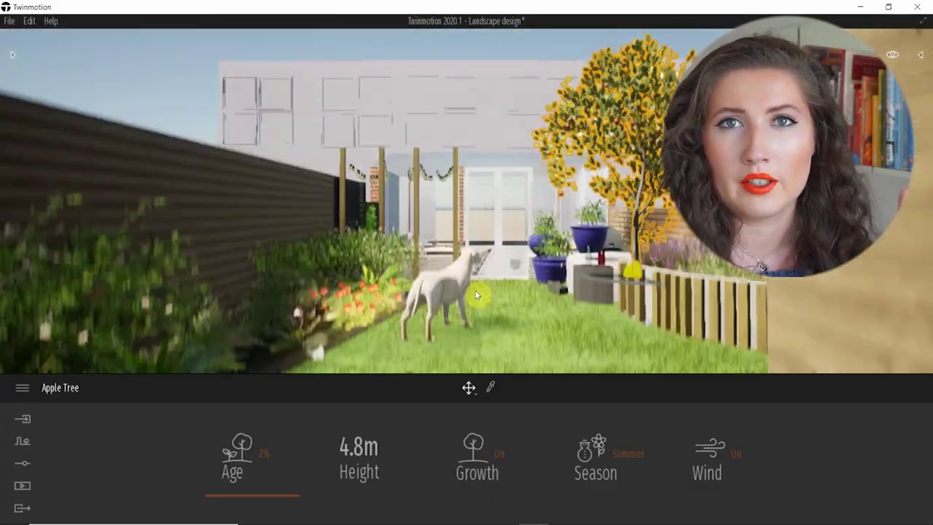
{"action": "middle_click_drag", "start_coordinate": [568, 313], "coordinate": [380, 330]}
{"action": "scroll", "coordinate": [814, 299], "scroll_direction": "up", "scroll_amount": 3}
{"action": "middle_click_drag", "start_coordinate": [814, 300], "coordinate": [573, 308]}
{"action": "scroll", "coordinate": [573, 308], "scroll_direction": "up", "scroll_amount": 5}
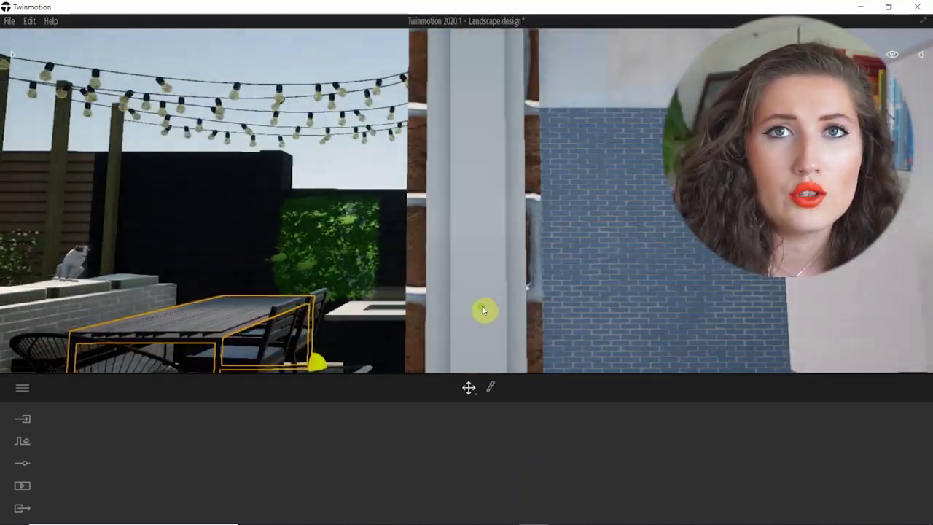
{"action": "mouse_move", "coordinate": [483, 310]}
{"action": "middle_mouse_down", "text": "shift"}
{"action": "mouse_move", "coordinate": [438, 337]}
{"action": "mouse_move", "coordinate": [490, 294]}
{"action": "middle_mouse_up", "text": "shift"}
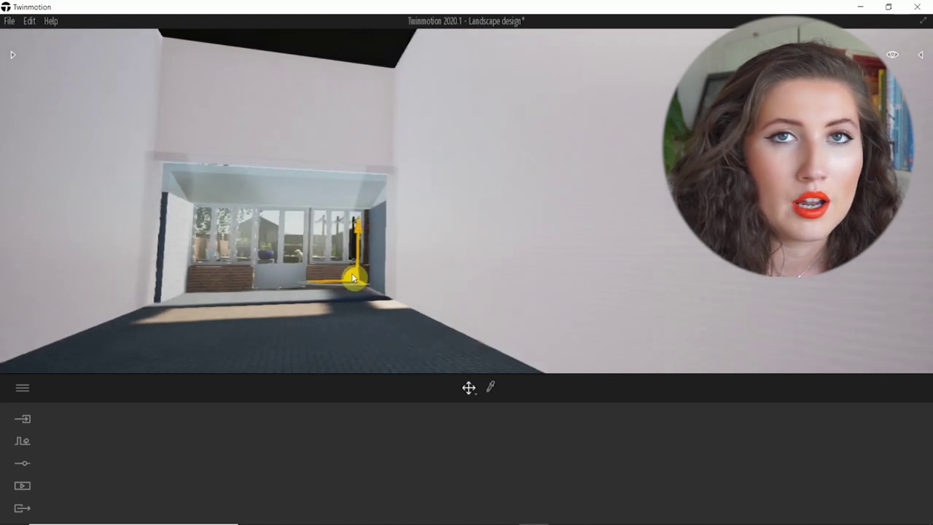
{"action": "left_click_drag", "start_coordinate": [352, 278], "coordinate": [286, 302]}
{"action": "scroll", "coordinate": [387, 290], "scroll_direction": "down", "scroll_amount": 4}
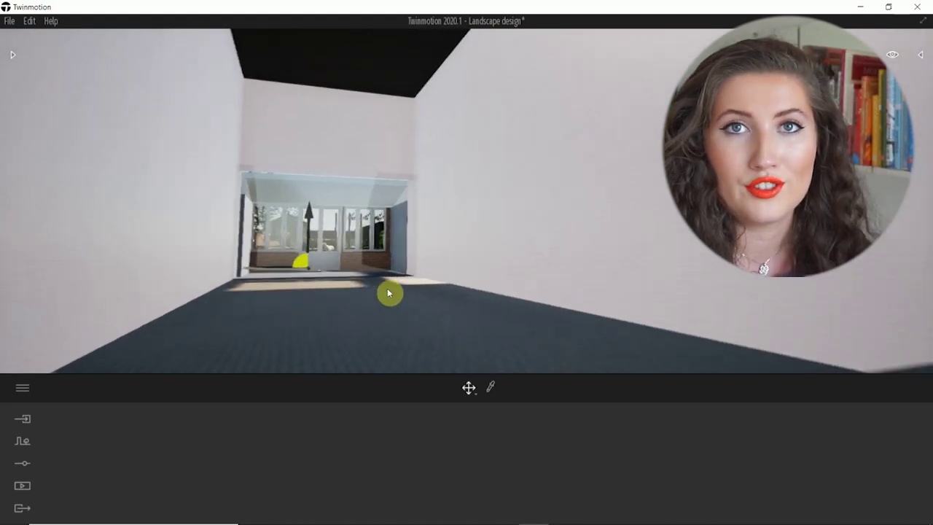
{"action": "right_click_drag", "start_coordinate": [350, 302], "coordinate": [348, 316]}
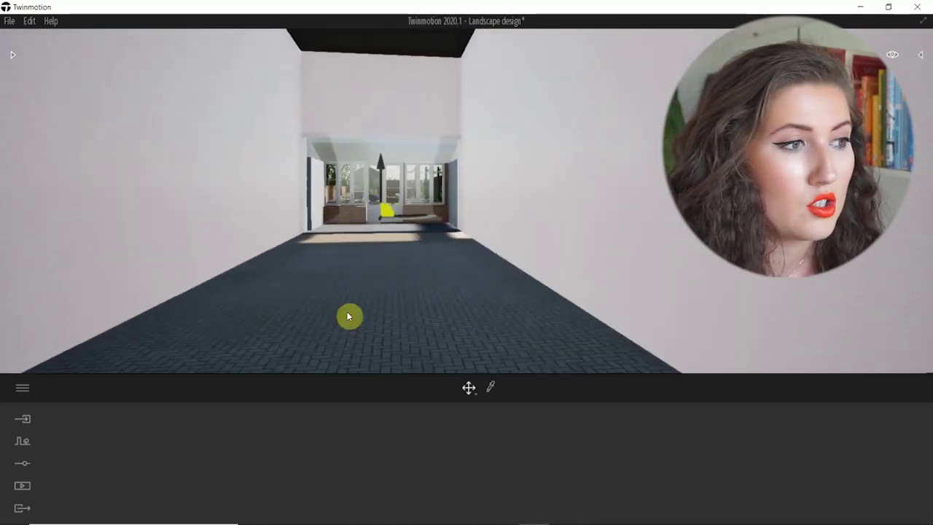
Step: Bring the camera up to the glazed garden doors inside the house and face them squarely
{"action": "scroll", "coordinate": [375, 207], "scroll_direction": "up", "scroll_amount": 5}
{"action": "left_click_drag", "start_coordinate": [620, 250], "coordinate": [592, 344]}
{"action": "left_click", "coordinate": [591, 343]}
{"action": "scroll", "coordinate": [529, 306], "scroll_direction": "down", "scroll_amount": 3}
{"action": "scroll", "coordinate": [527, 306], "scroll_direction": "up", "scroll_amount": 1}
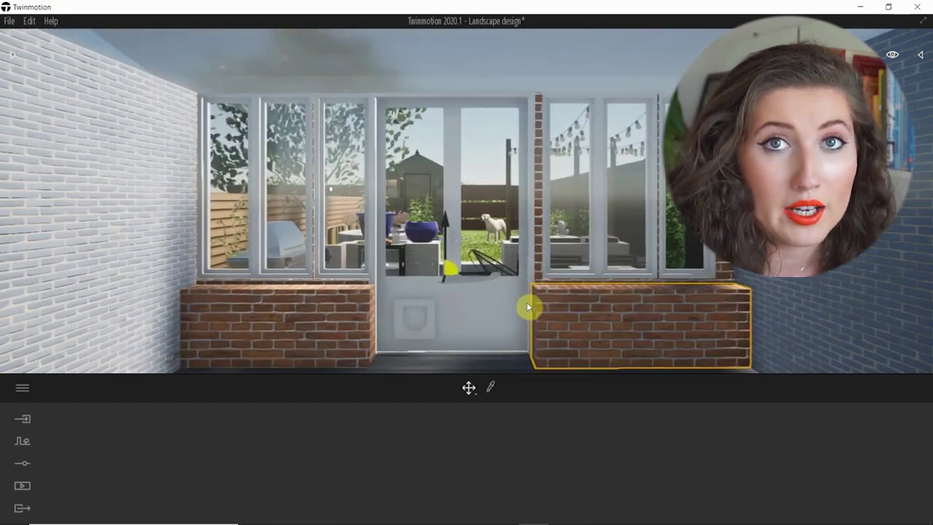
{"action": "scroll", "coordinate": [527, 306], "scroll_direction": "down", "scroll_amount": 1}
{"action": "scroll", "coordinate": [526, 307], "scroll_direction": "up", "scroll_amount": 2}
{"action": "key", "text": "q"}
{"action": "key", "text": "e"}
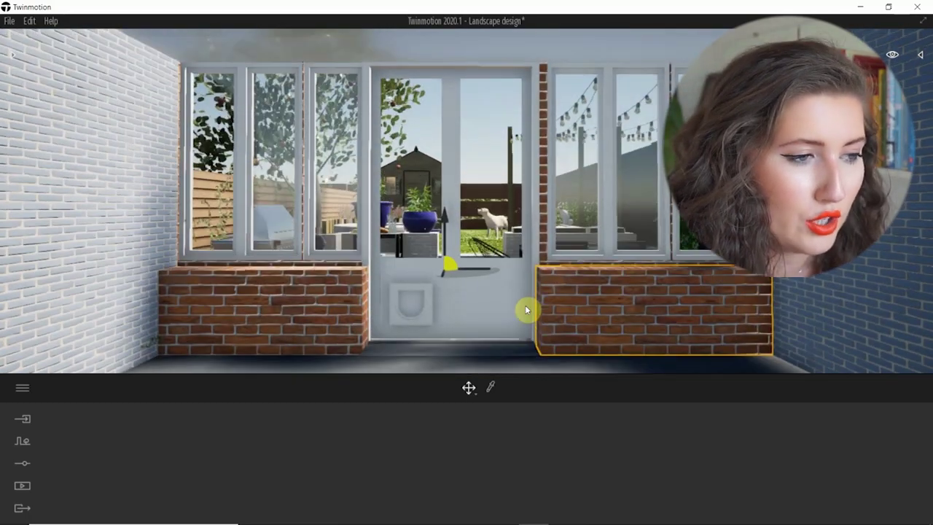
Step: Frame the glazed doors at an angle beside the white brick wall and create a video starting from that view
{"action": "left_click", "coordinate": [121, 269]}
{"action": "middle_click_drag", "start_coordinate": [121, 269], "coordinate": [73, 269], "text": "shift"}
{"action": "scroll", "coordinate": [340, 292], "scroll_direction": "down", "scroll_amount": 3}
{"action": "key", "text": "a"}
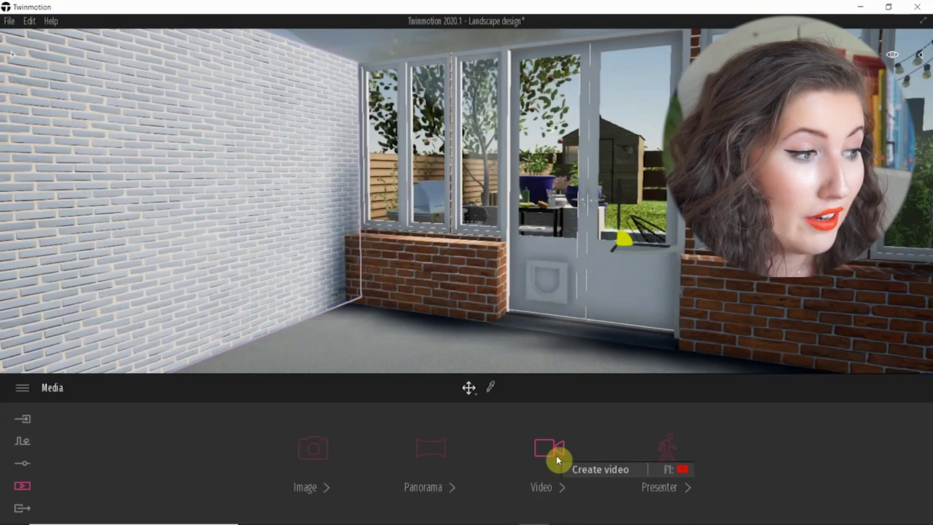
{"action": "left_click", "coordinate": [558, 460]}
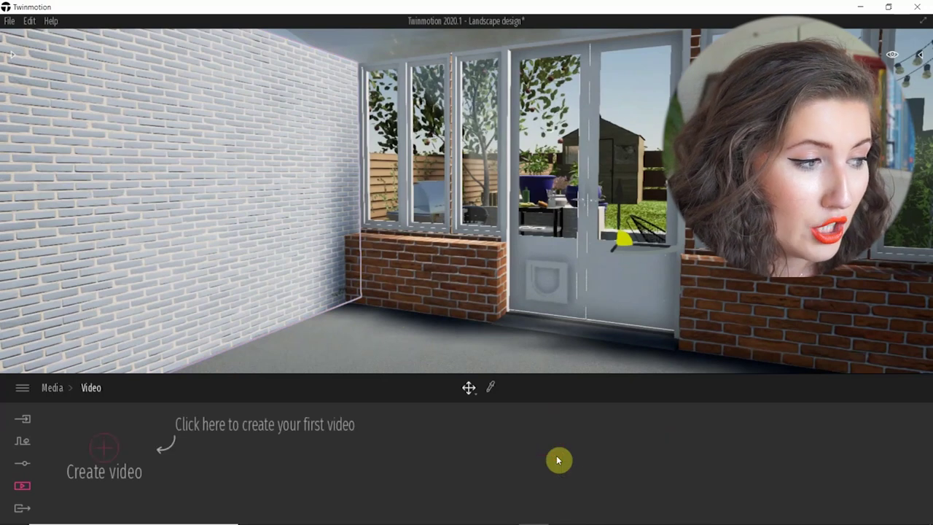
{"action": "left_click", "coordinate": [115, 447]}
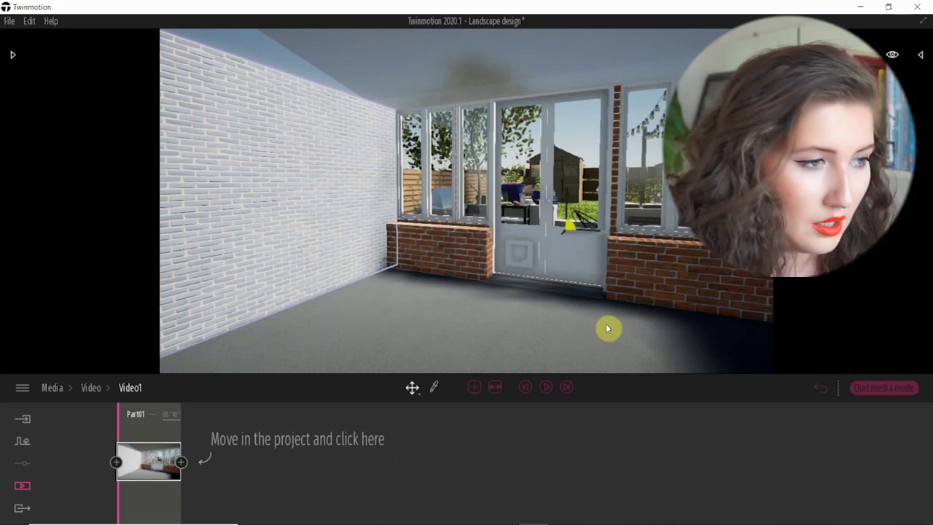
Step: Turn the camera square to the glazed doors and move closer to frame the next view for Video1
{"action": "right_click_drag", "start_coordinate": [619, 325], "coordinate": [685, 325]}
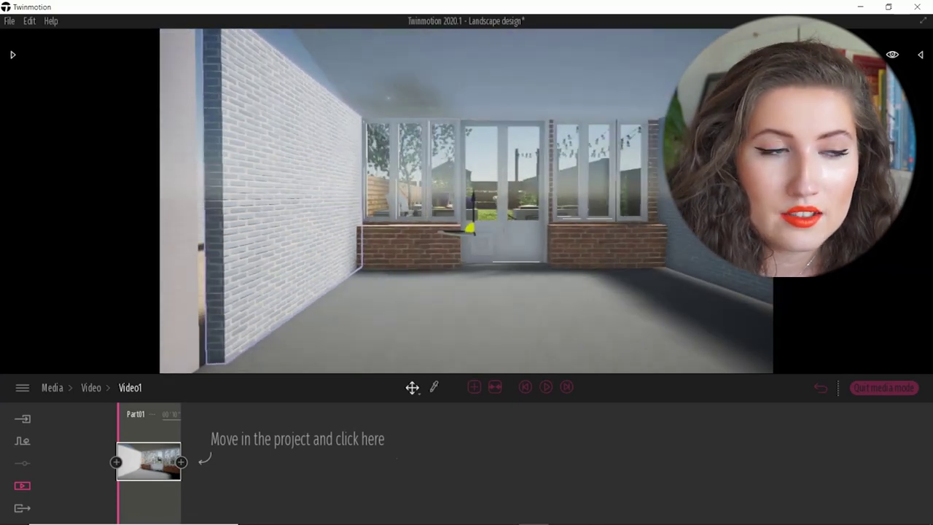
{"action": "key", "text": "d"}
{"action": "key", "text": "w"}
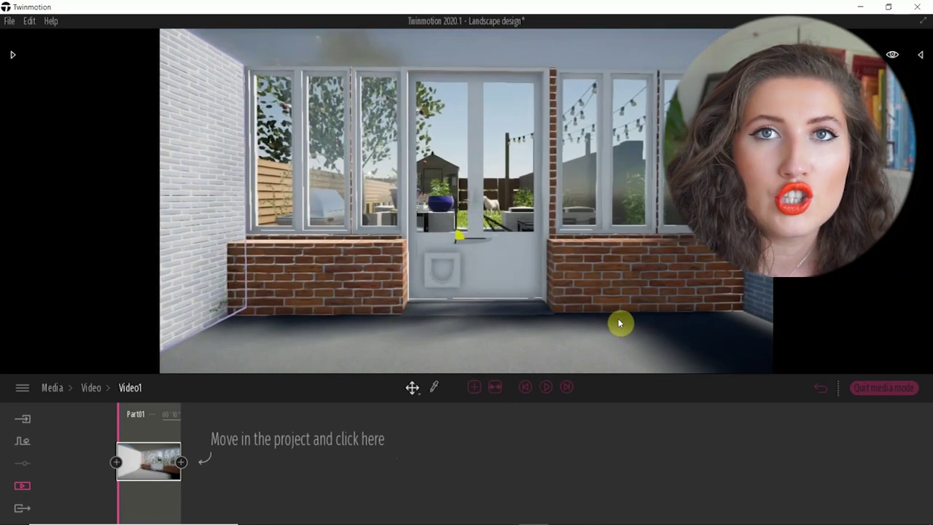
{"action": "right_click_drag", "start_coordinate": [558, 323], "coordinate": [562, 314]}
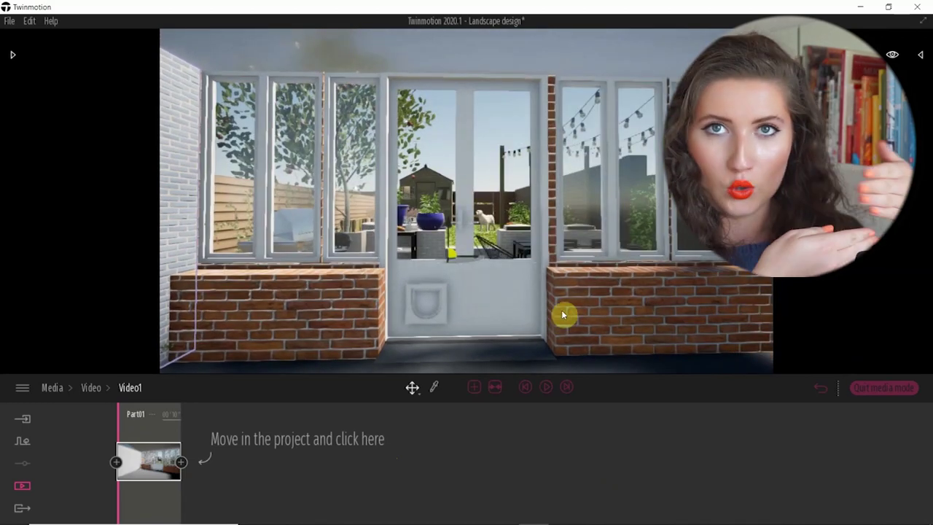